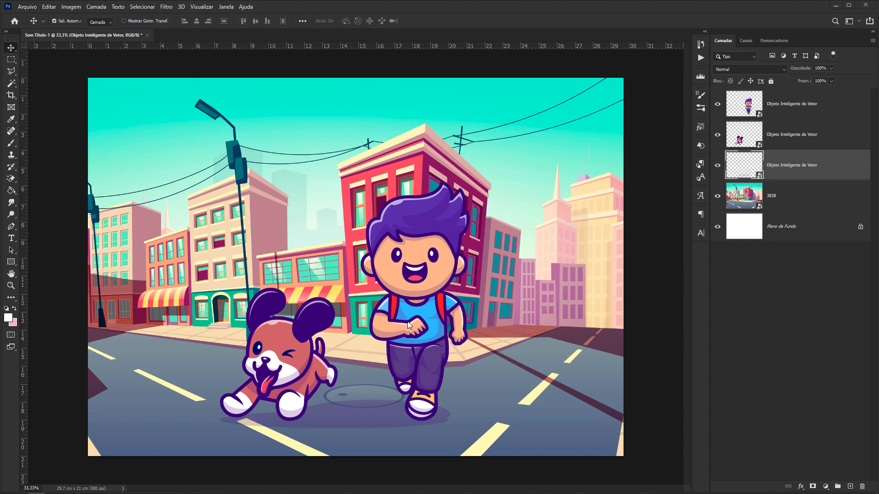
scroll(408, 321, up, 1)
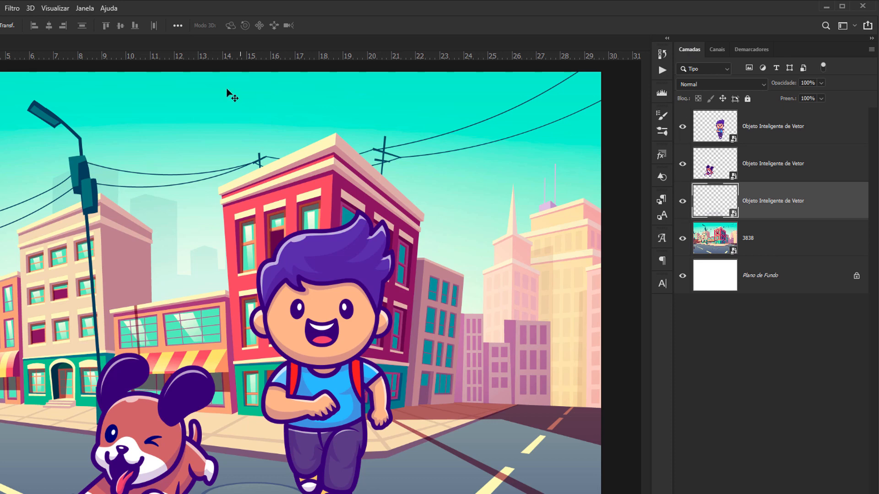
click(84, 8)
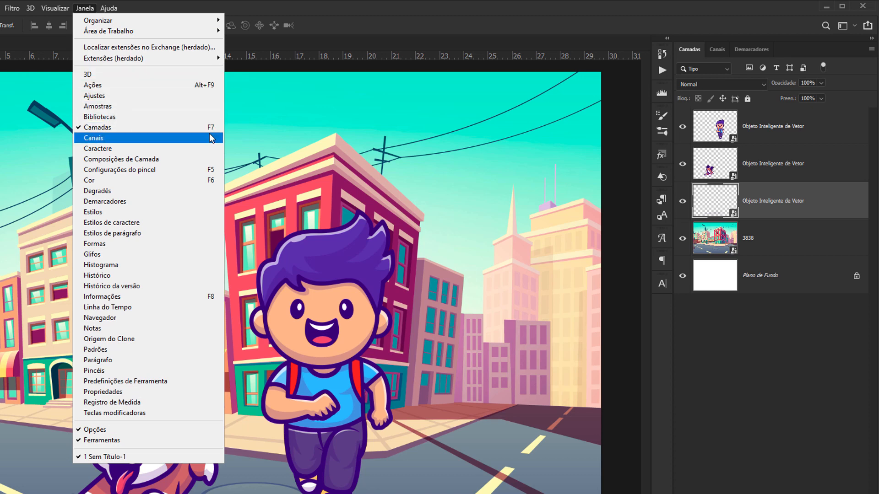
click(766, 353)
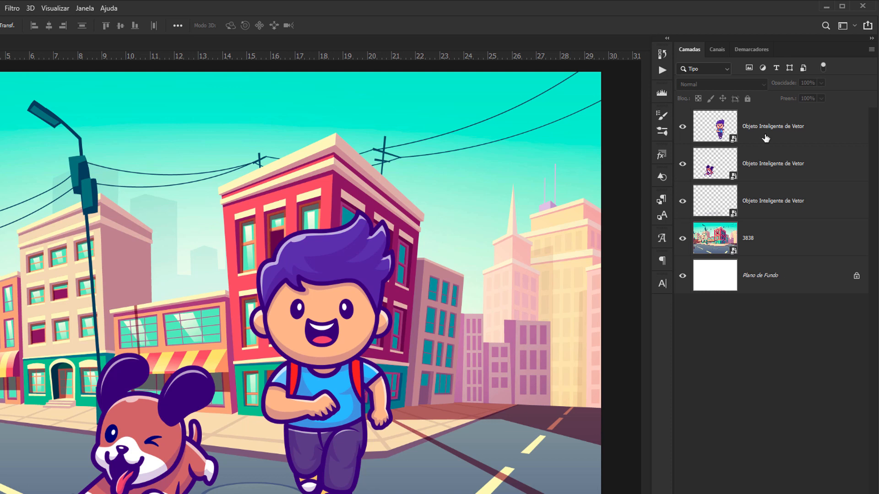
- Select each layer in turn from the boy down to Plano de Fundo to examine how the image is stacked
click(765, 138)
click(764, 166)
click(761, 201)
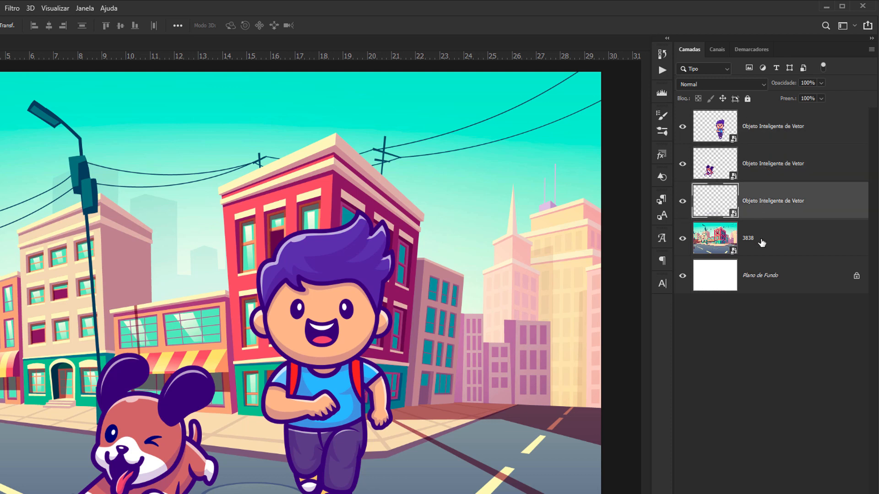
click(761, 240)
click(761, 277)
click(758, 201)
click(764, 253)
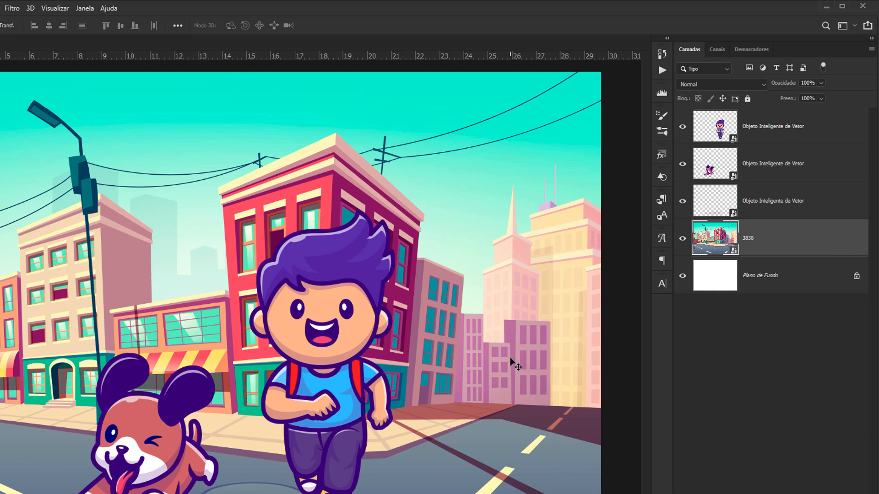
click(778, 281)
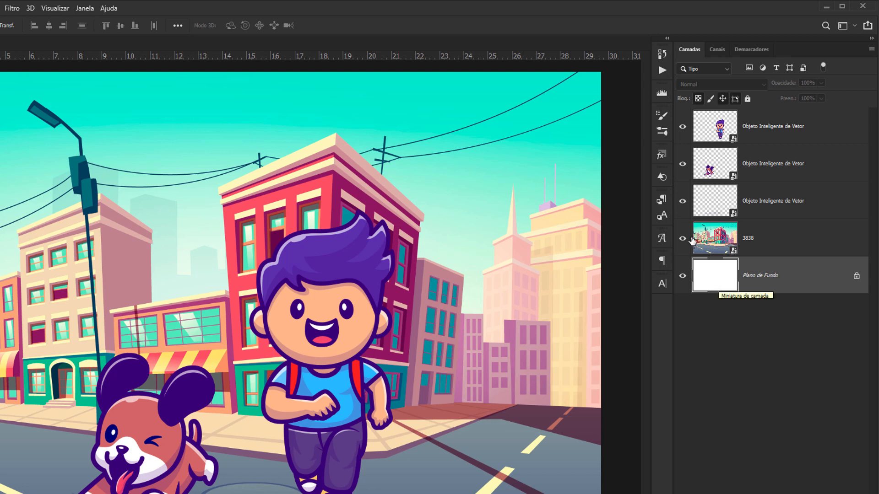
- Hide the boy, dog, shadow and 3838 city layers so only the white background layer stays visible
click(682, 126)
click(682, 164)
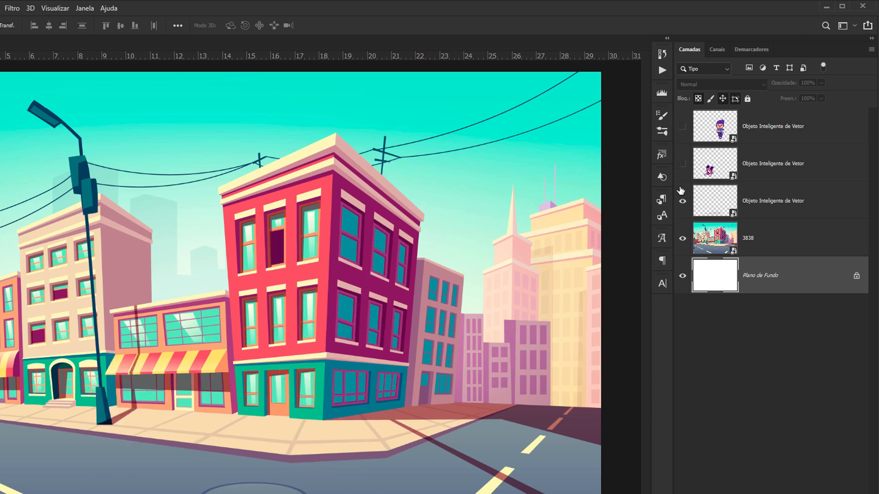
click(682, 201)
click(682, 239)
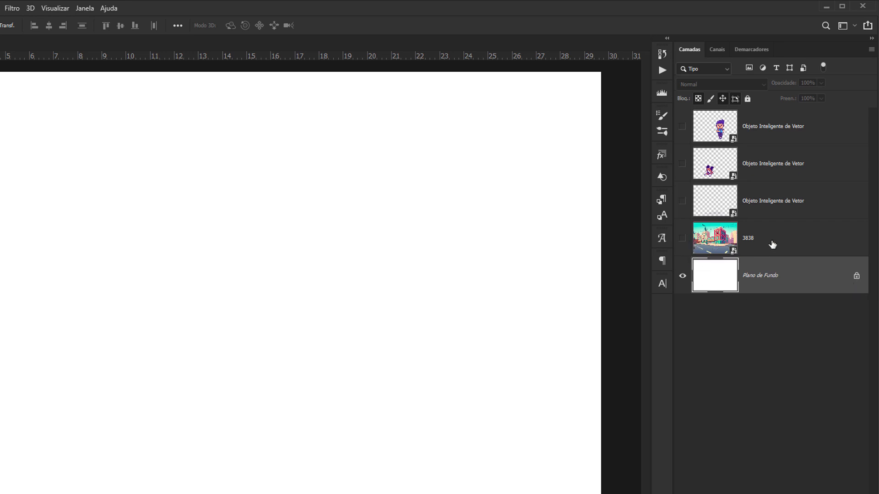
- Show the hidden layers again one by one from the bottom up: 3838 city, shadow, dog and boy
click(773, 245)
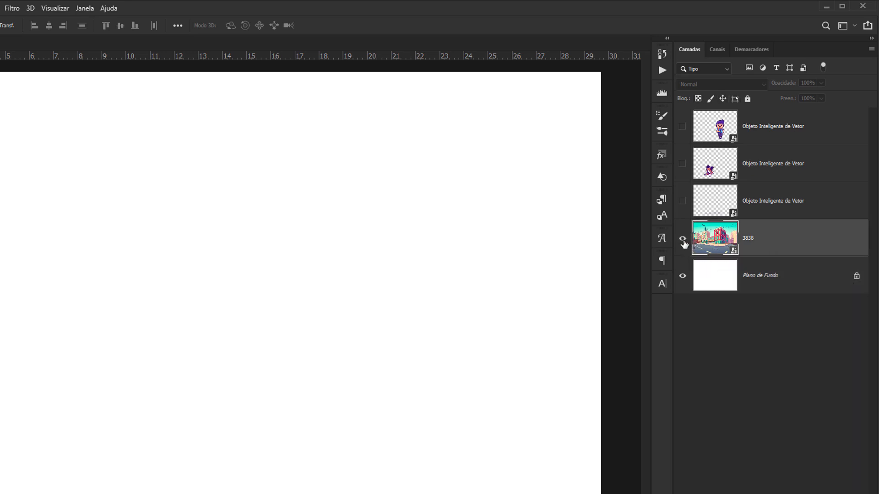
click(682, 241)
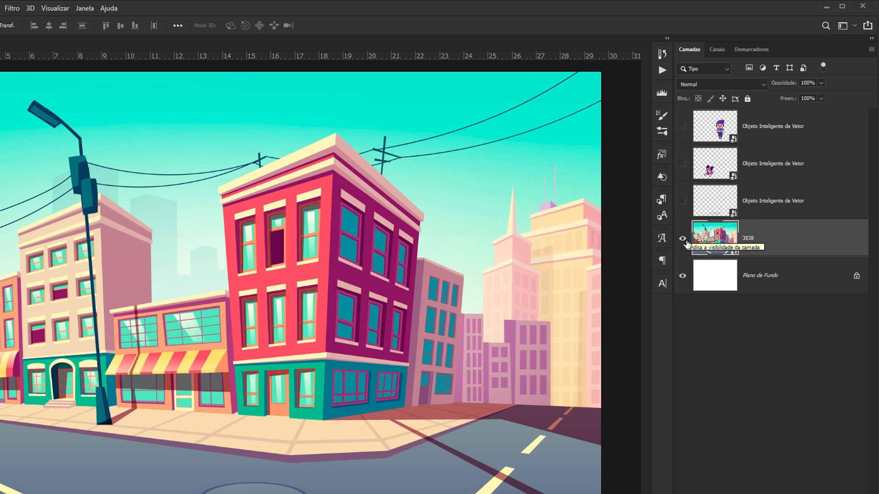
click(682, 202)
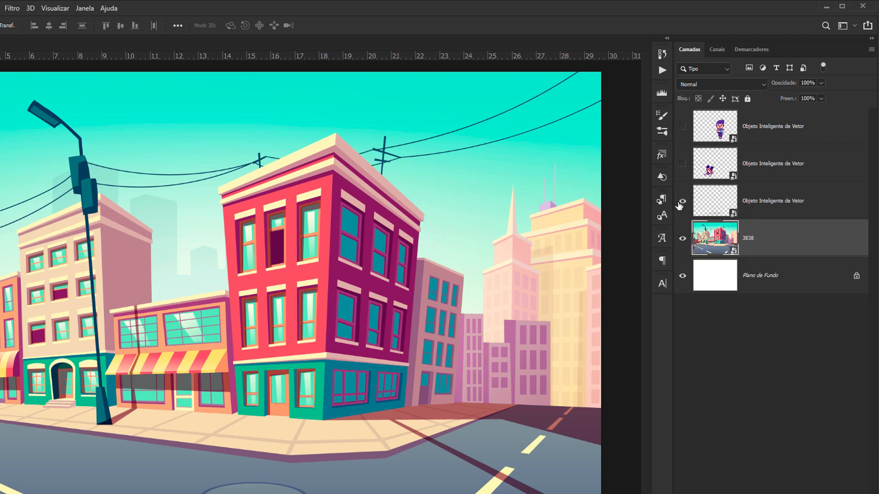
click(681, 168)
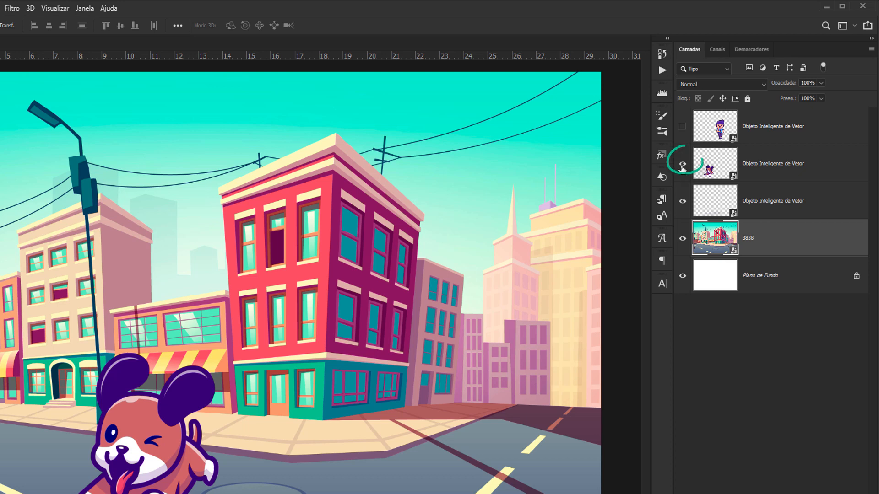
click(682, 168)
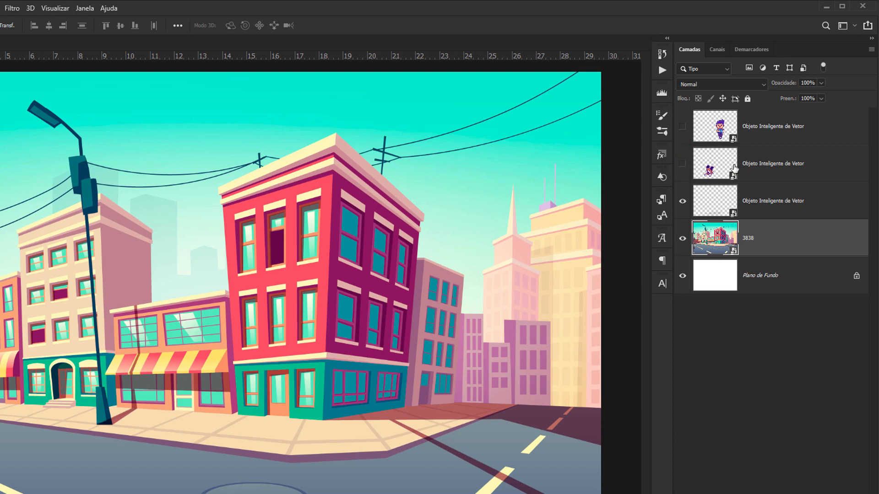
click(682, 165)
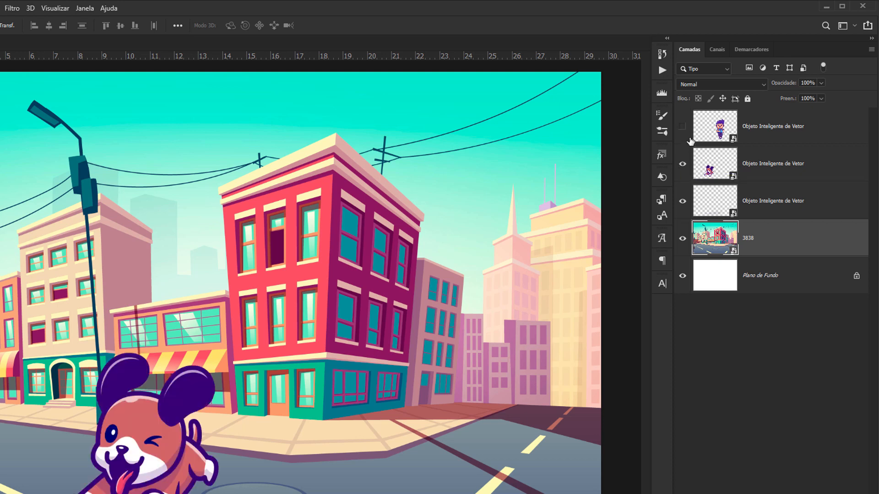
click(683, 127)
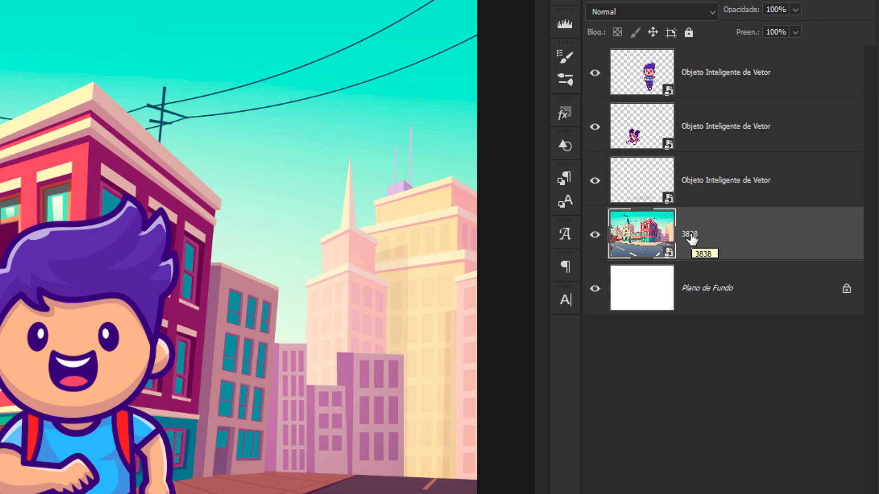
- Rename the 3838 layer to City
double_click(690, 235)
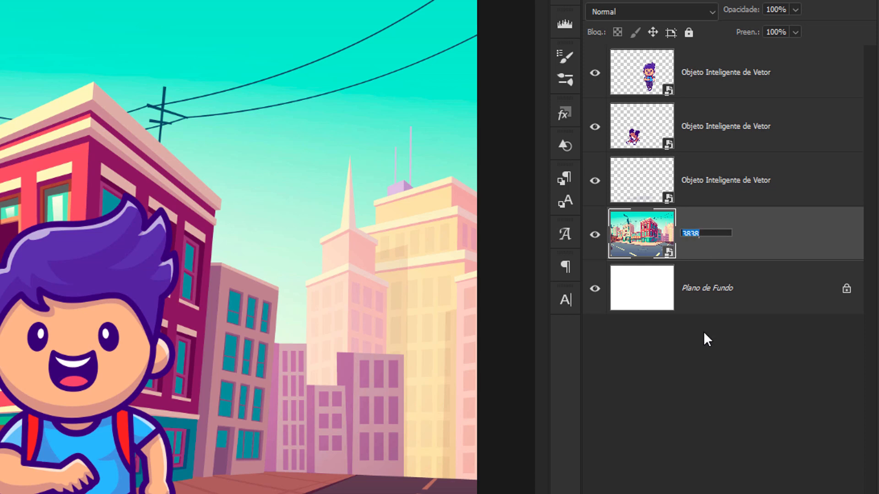
text(City)
key(Return)
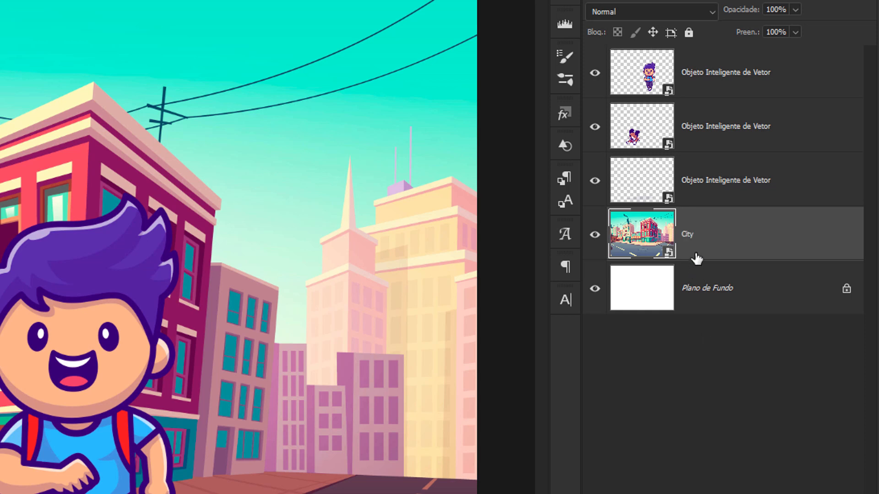
- Select the layer above City and toggle its visibility repeatedly to identify what it adds to the image
click(692, 186)
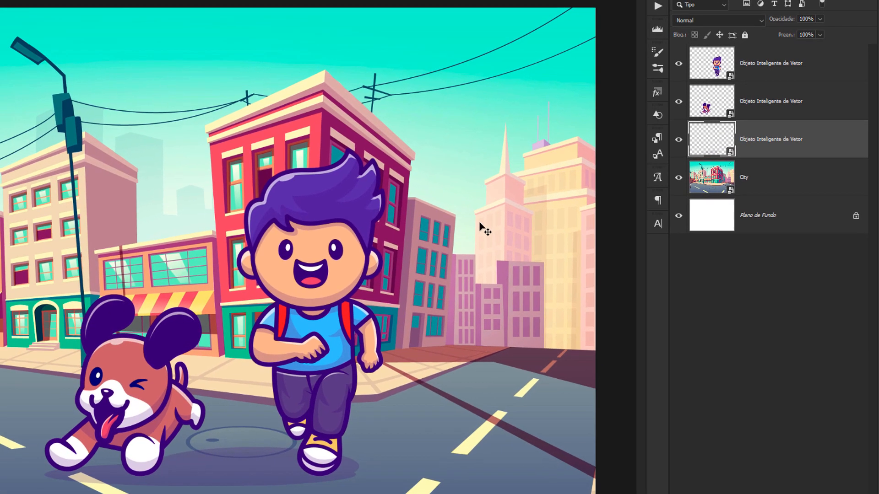
click(680, 140)
click(679, 140)
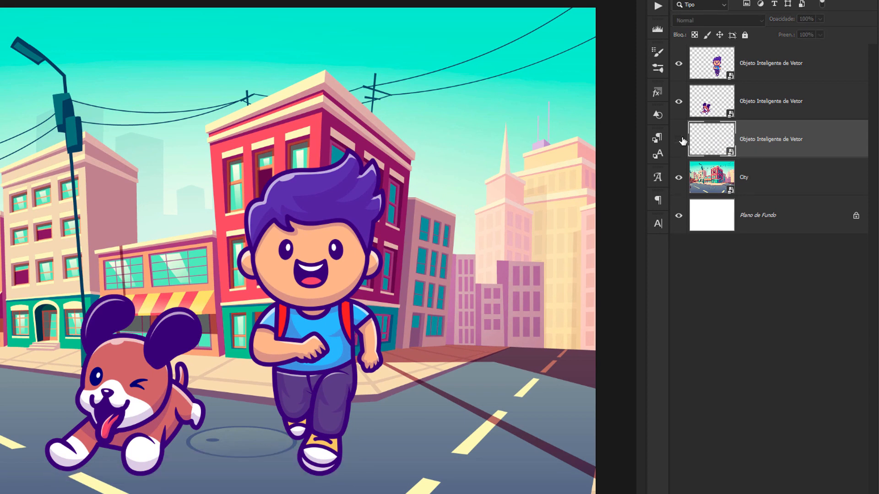
click(680, 140)
click(680, 140)
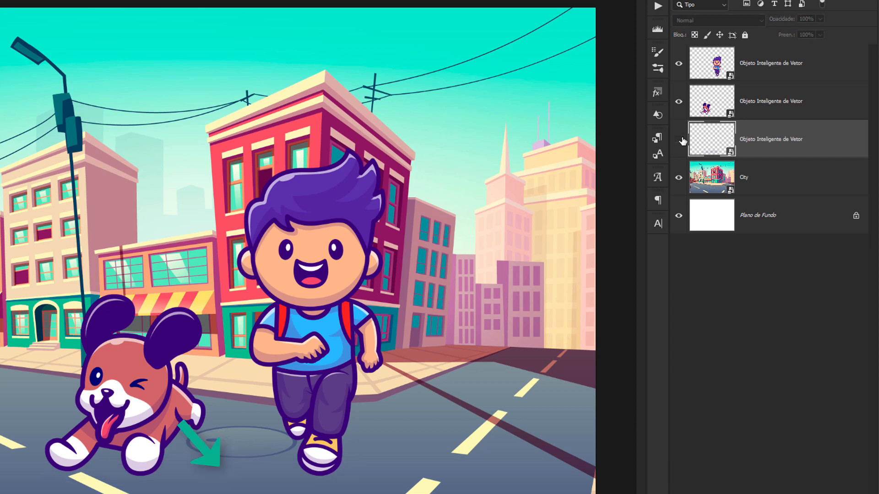
click(680, 140)
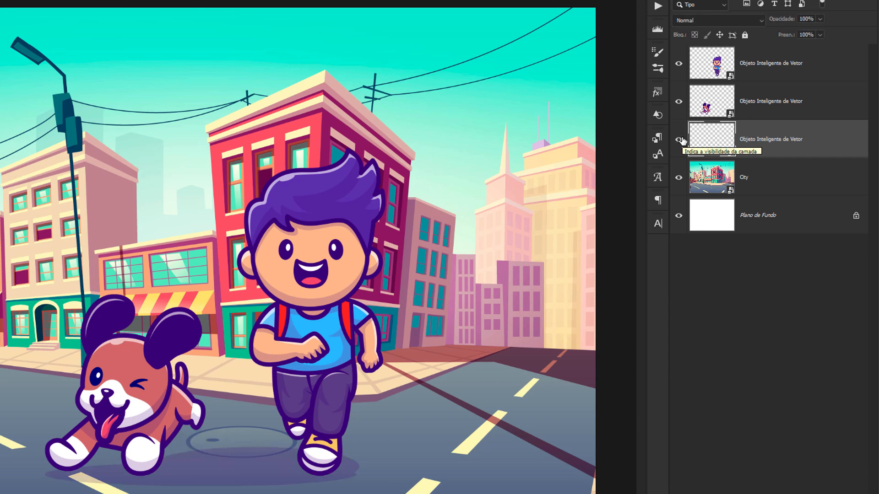
- Rename the shadow layer above City to Sombra
double_click(748, 139)
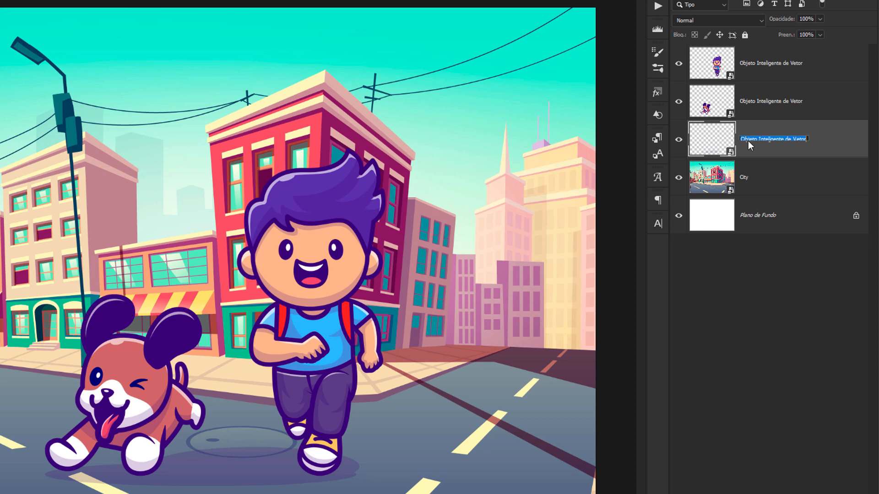
text(Sombra)
key(Return)
- Rename the dog's layer to Cachorro
click(752, 105)
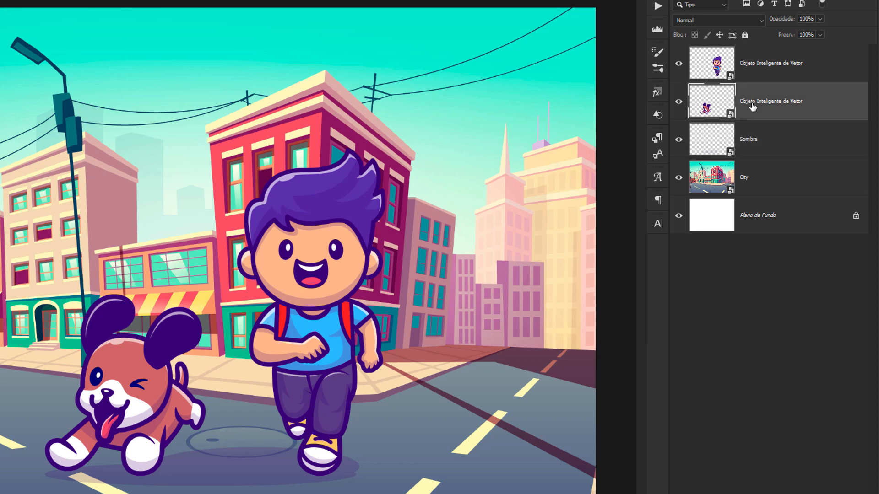
double_click(751, 102)
text(Cachorro)
key(Return)
- Rename the boy's layer to Garoto and deselect all layers
double_click(765, 68)
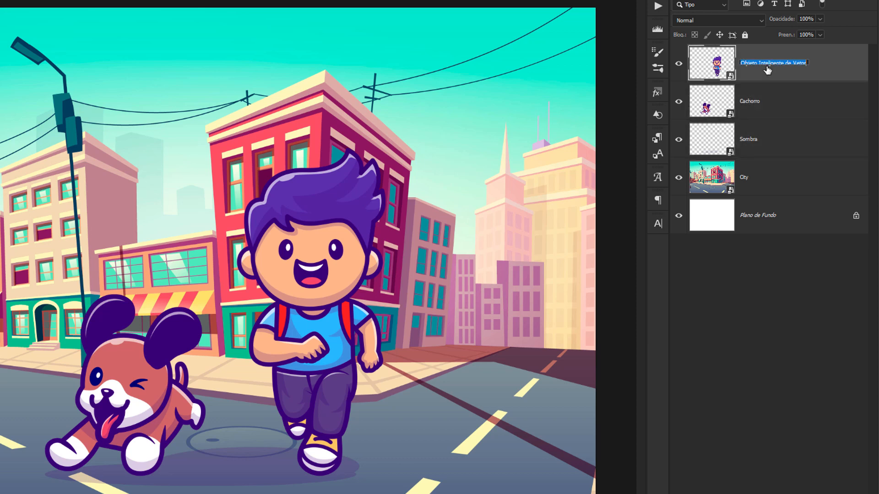
text(Garoto)
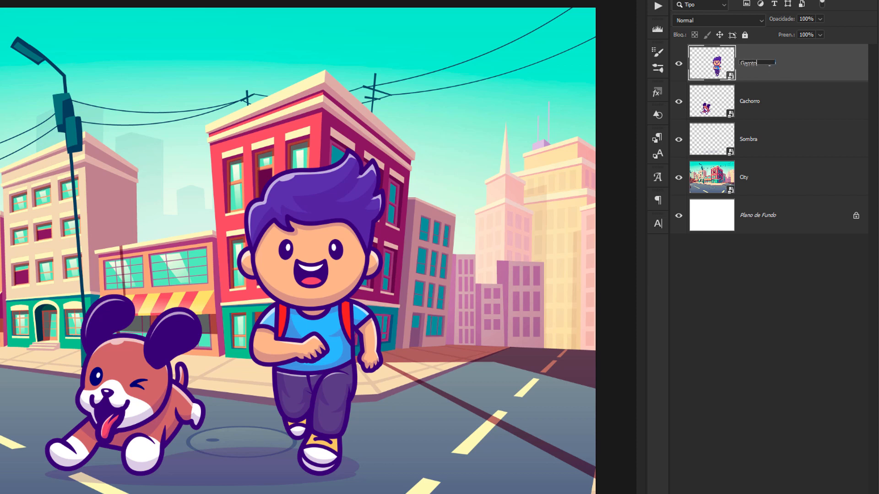
key(Return)
click(744, 258)
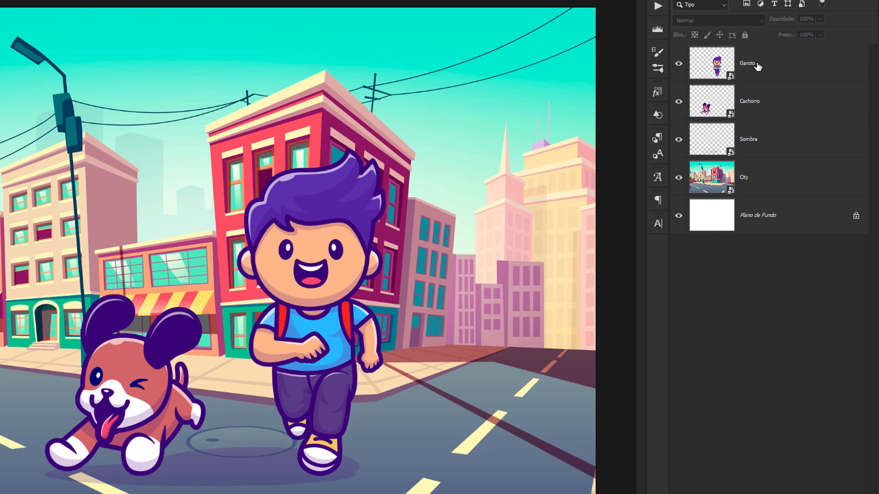
- Switch the layer thumbnails to Miniaturas Pequenas, followed by Sem Miniaturas, to compare the display sizes
right_click(712, 242)
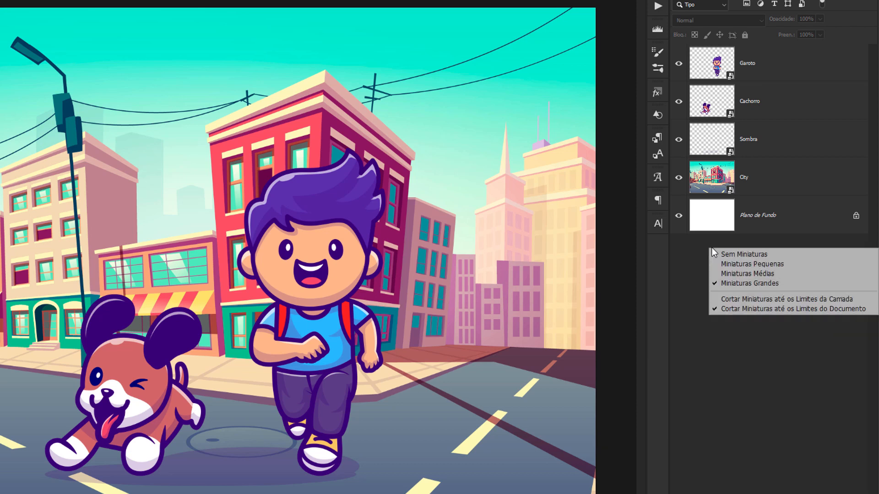
click(731, 262)
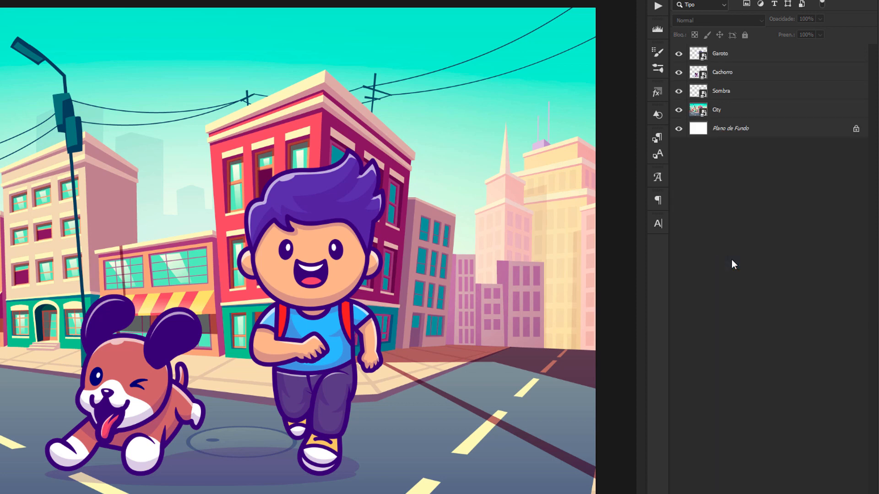
right_click(724, 194)
click(727, 201)
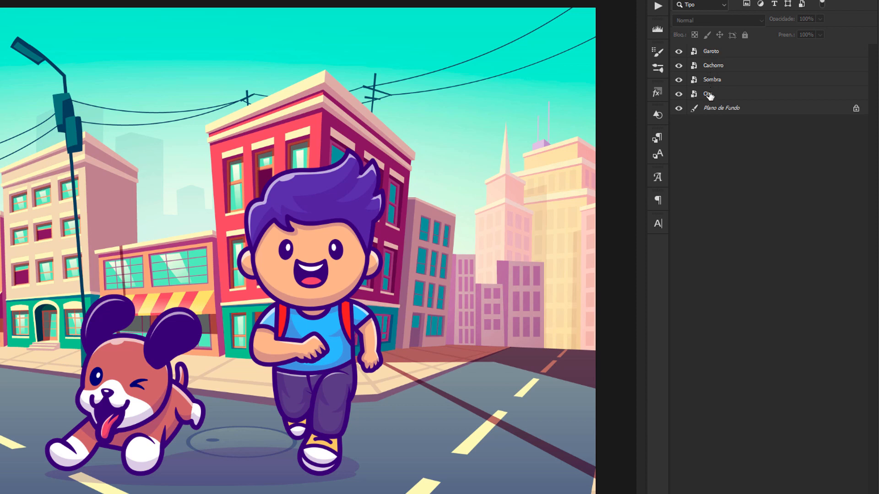
- Enlarge the layer thumbnails step by step from Miniaturas Pequenas through Miniaturas Médias to Miniaturas Grandes
right_click(705, 137)
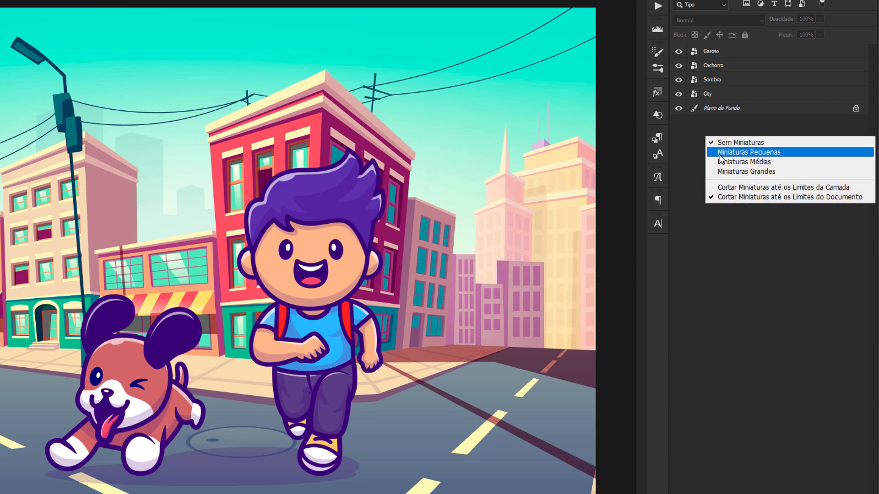
click(719, 153)
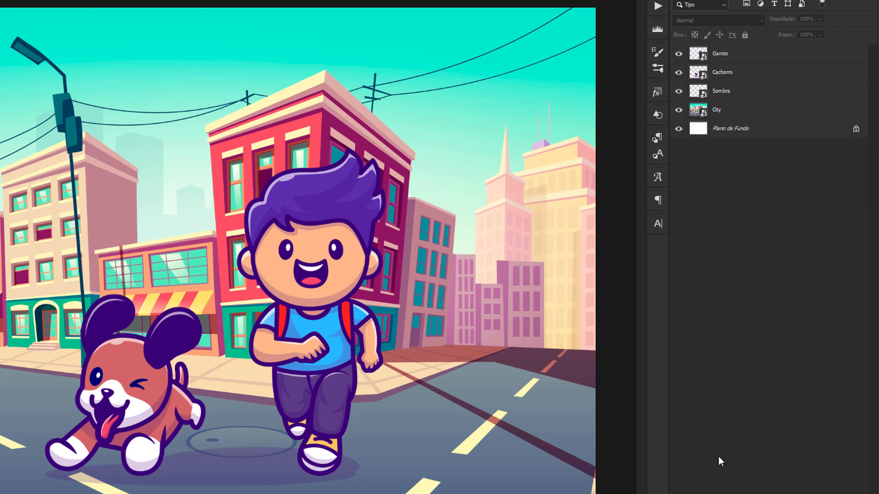
right_click(712, 157)
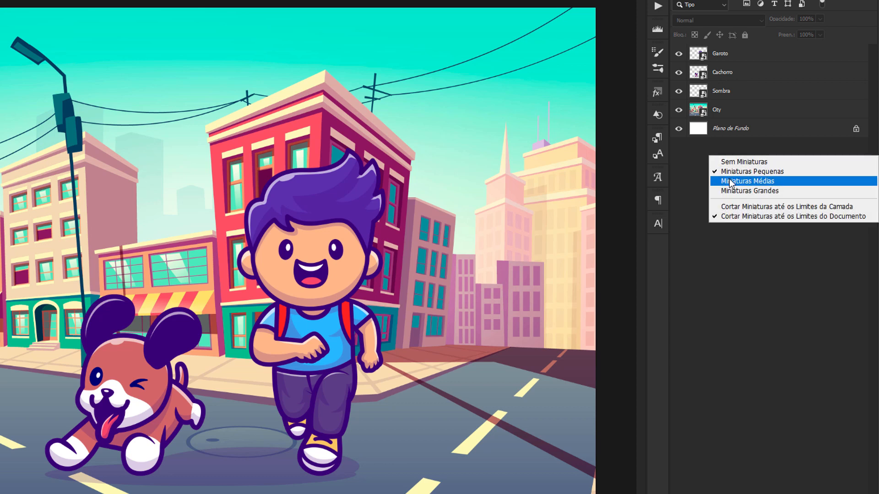
click(731, 184)
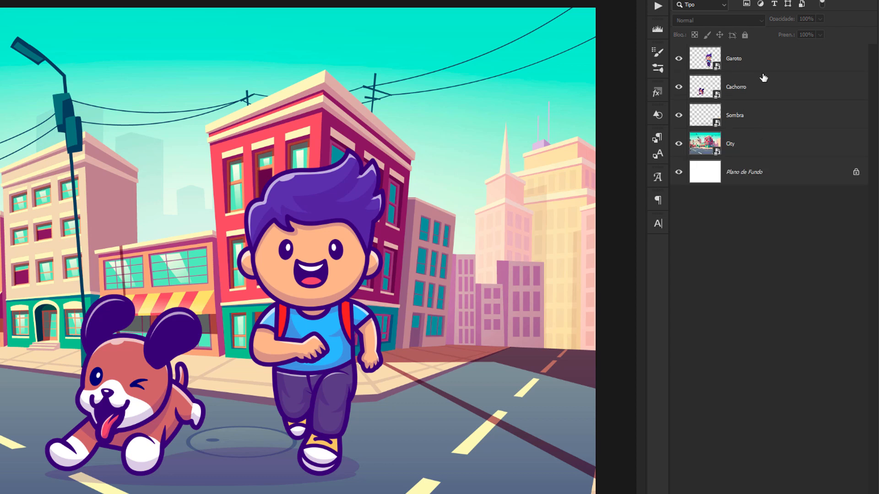
right_click(726, 219)
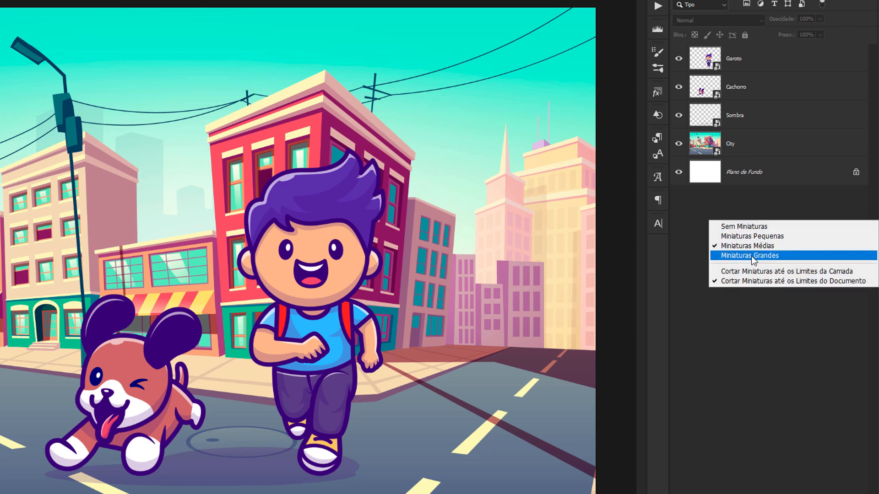
click(751, 256)
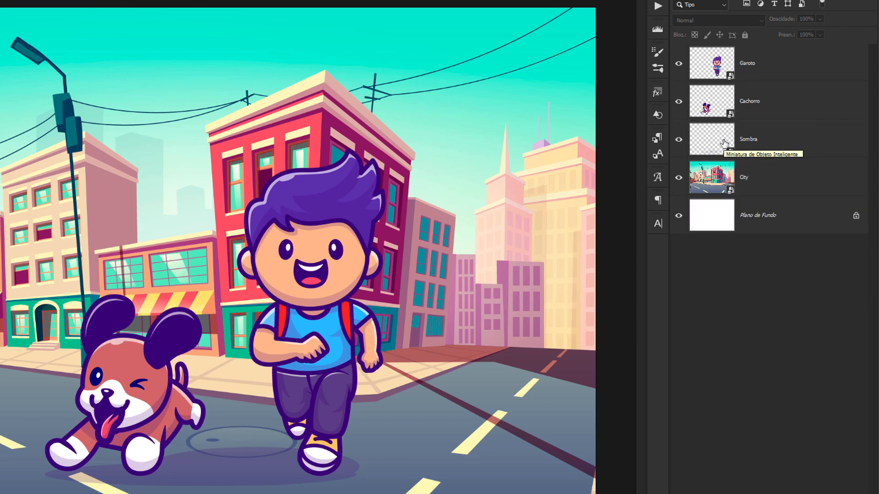
- Select Plano de Fundo, hide the City layer to check the white background beneath it, and show City again
click(782, 186)
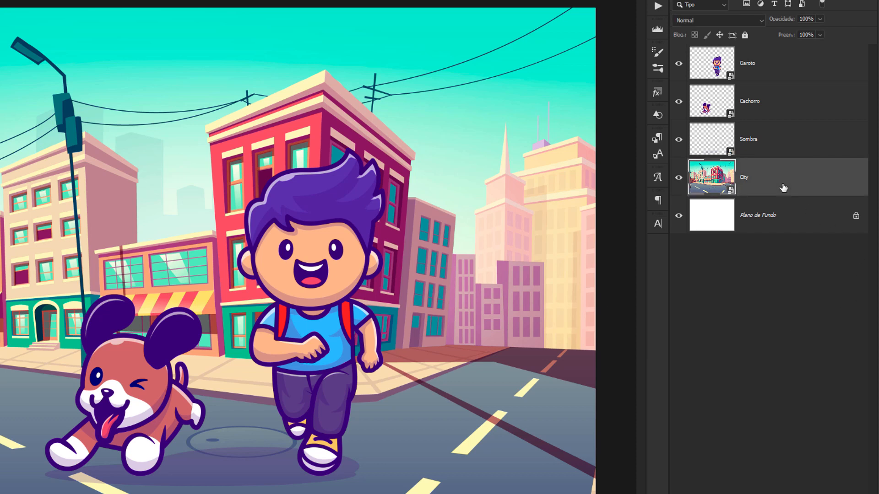
click(764, 216)
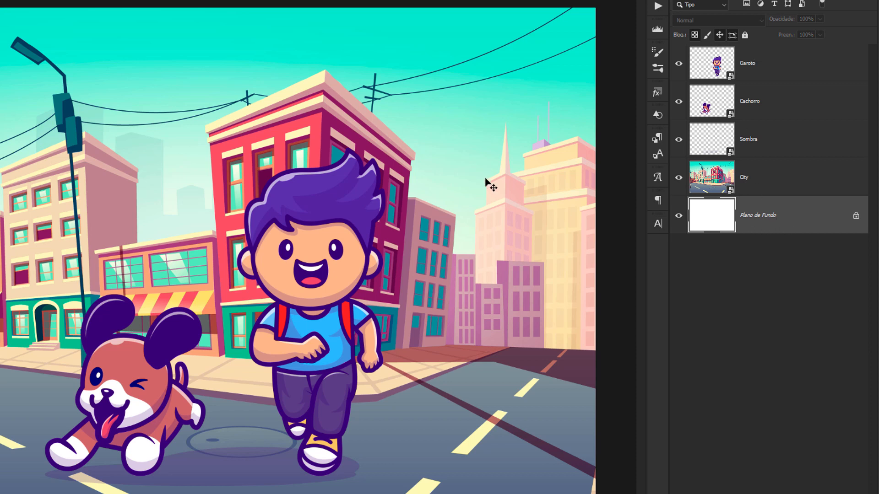
click(681, 177)
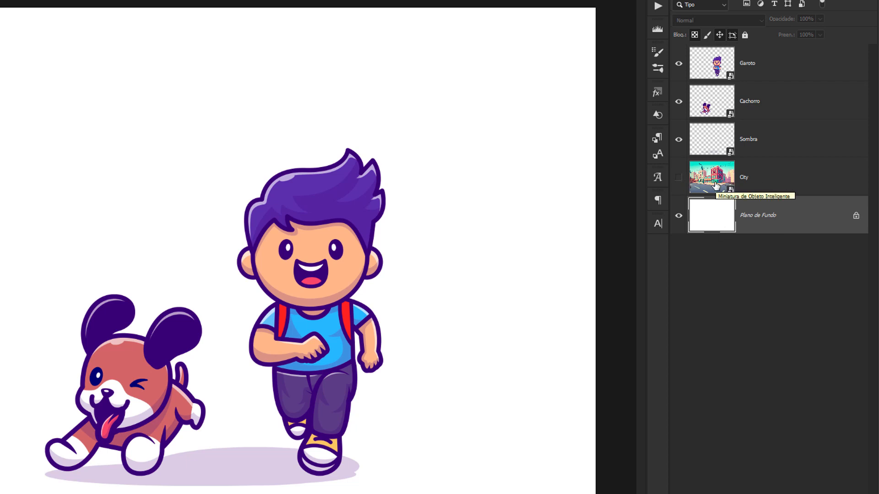
click(678, 178)
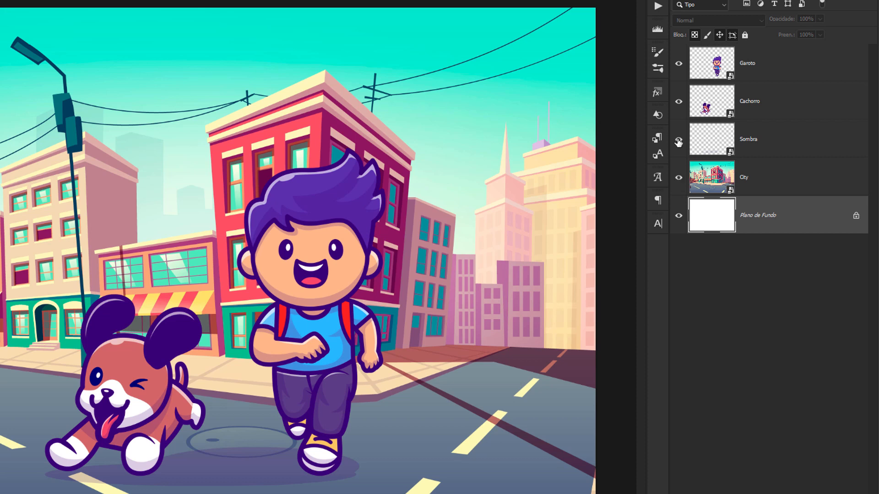
- Select the Garoto layer and turn off the Move tool's automatic layer selection (Sel. Autom.)
click(699, 145)
click(706, 108)
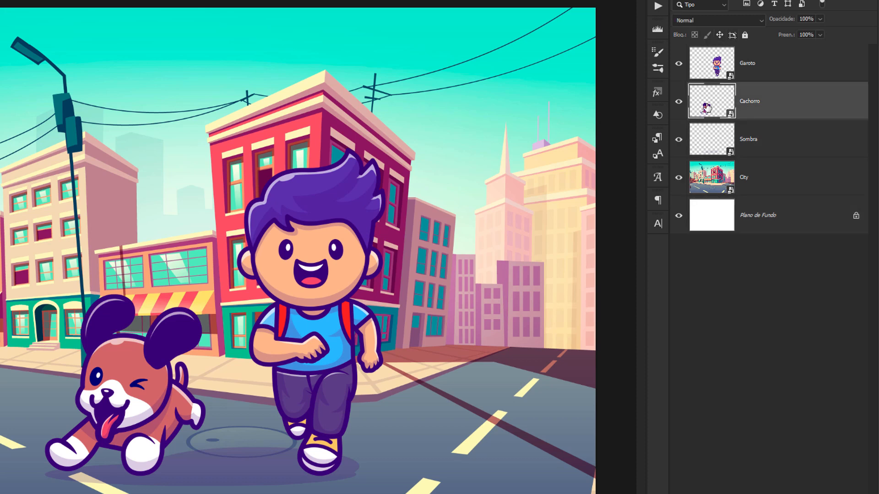
click(745, 77)
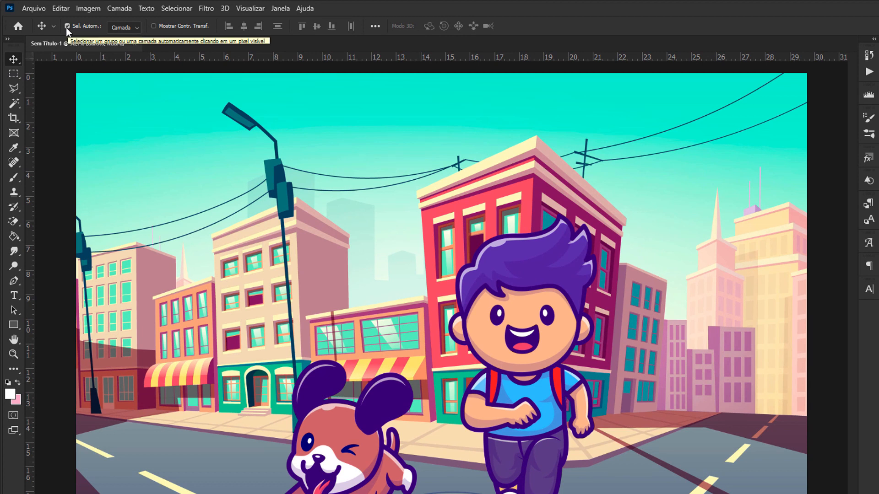
click(68, 26)
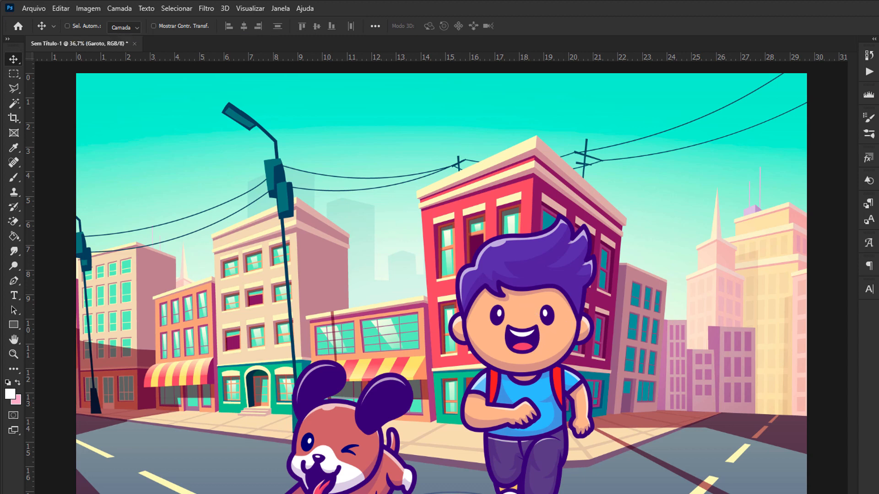
click(67, 27)
click(67, 27)
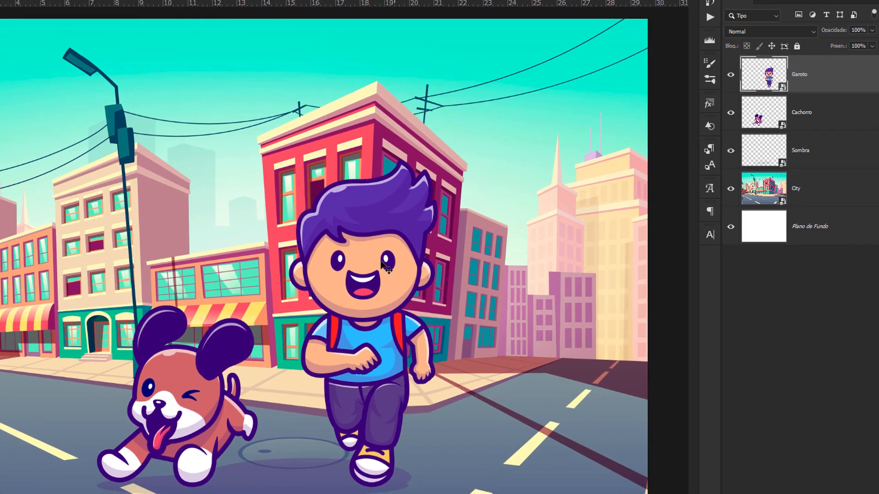
- Move the boy on the Garoto layer leftward until he stands right beside the dog
drag(533, 329, 518, 329)
drag(353, 274, 303, 270)
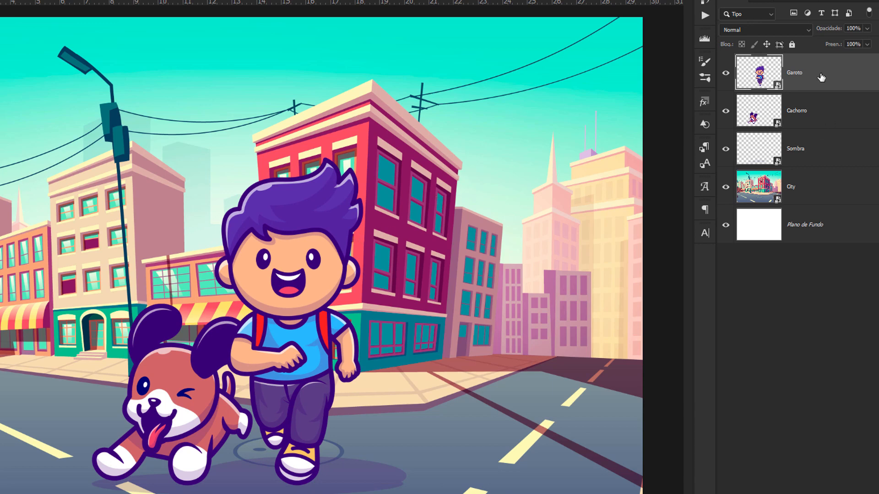
mouse_move(299, 279)
mouse_down()
mouse_move(422, 230)
mouse_move(303, 295)
mouse_move(289, 281)
mouse_move(301, 280)
mouse_up()
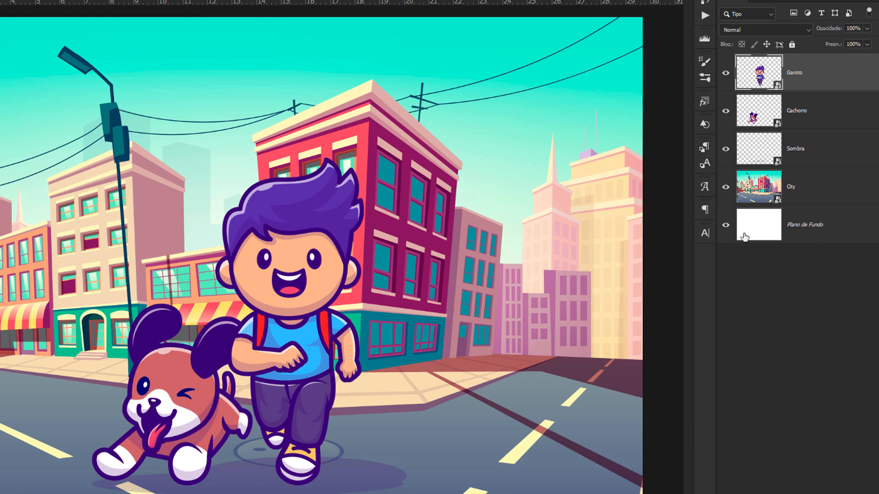
- Move the dog on the Cachorro layer rightward so the boy partly covers it
click(824, 119)
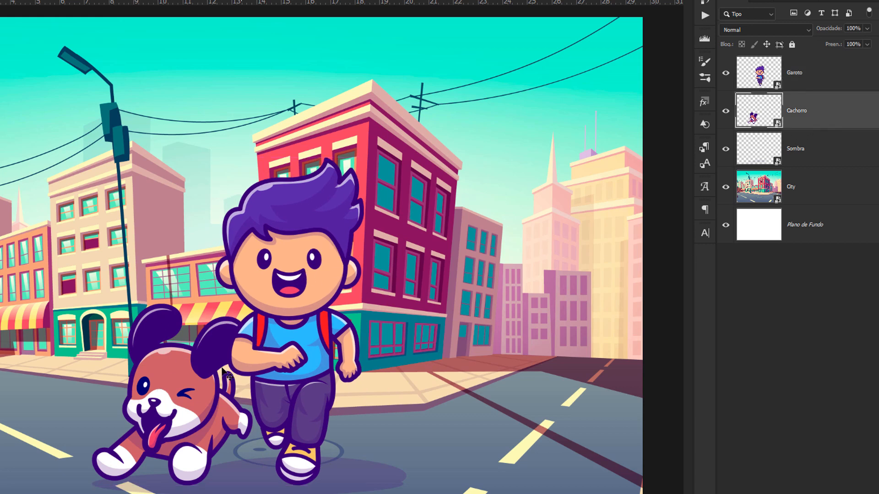
drag(166, 390, 232, 389)
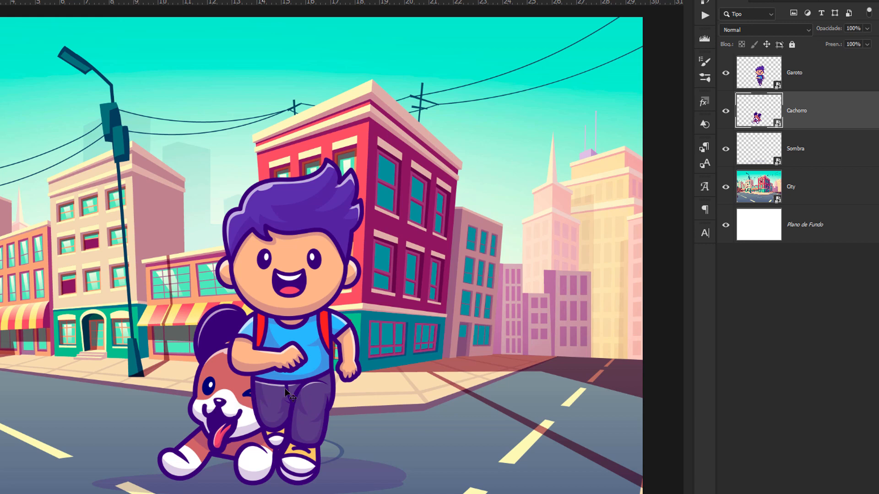
drag(232, 383, 243, 383)
- Reorder the Garoto layer below Cachorro, and further down beneath the City layer
click(812, 85)
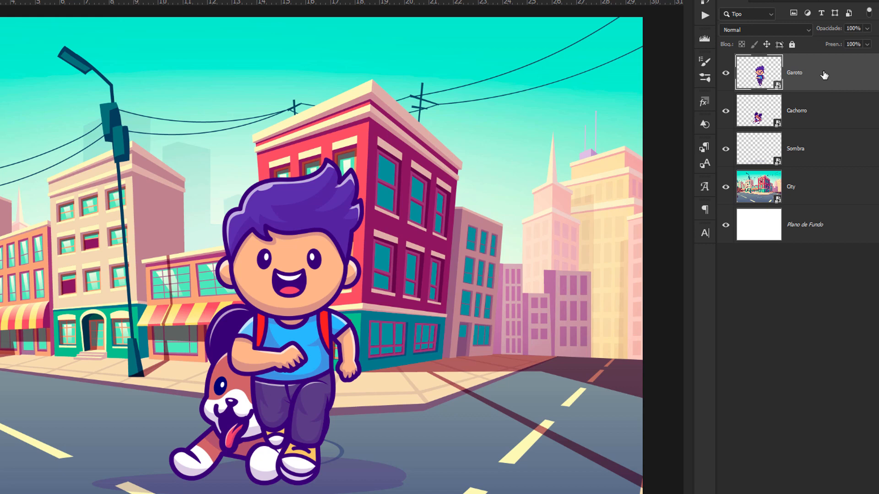
drag(824, 75, 835, 121)
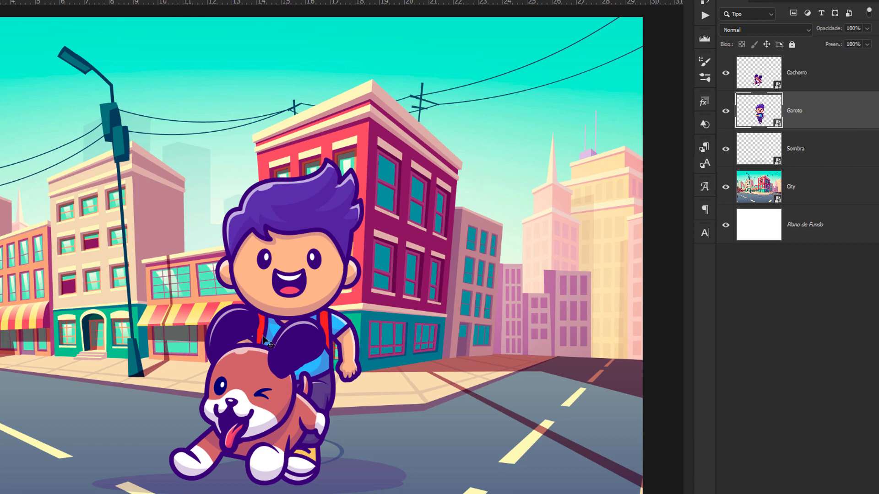
drag(827, 106, 839, 195)
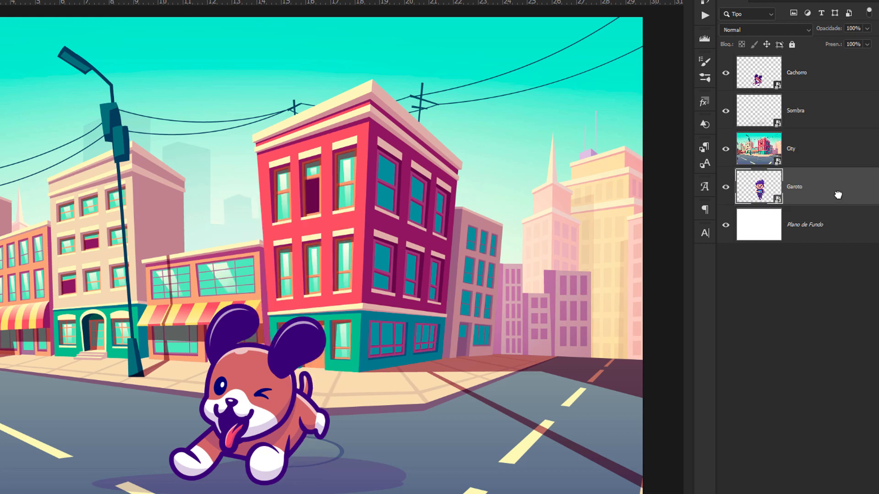
- Toggle the City layer off and on to check the boy behind it, and move City below Garoto
click(799, 159)
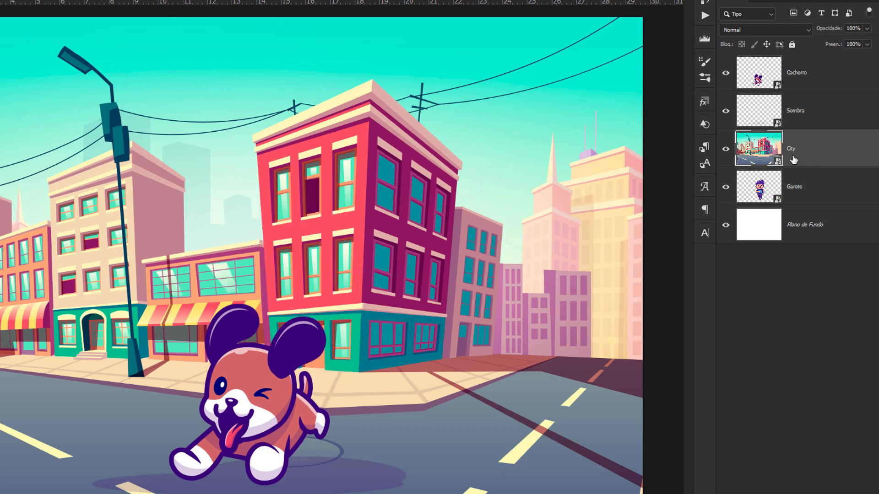
click(726, 149)
click(726, 150)
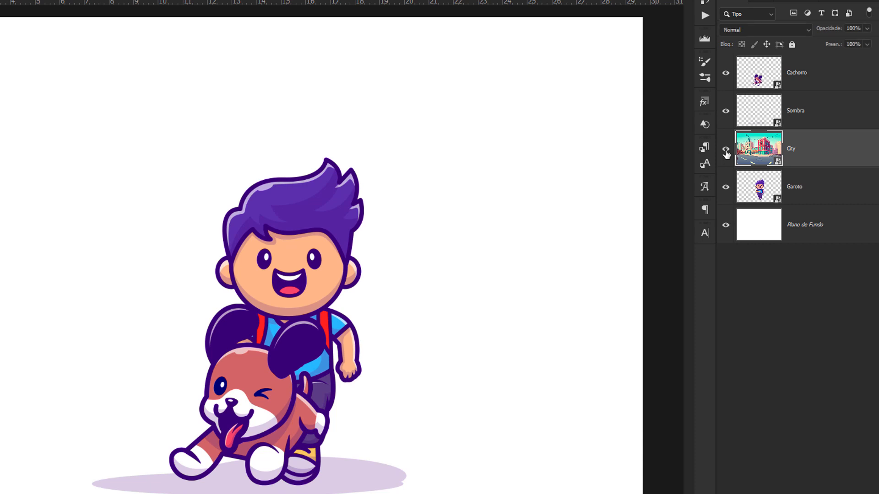
drag(838, 153, 834, 196)
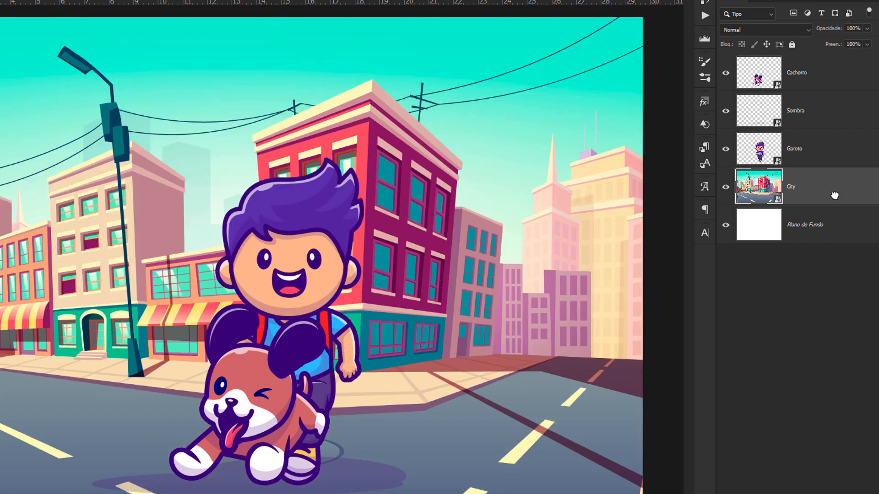
click(824, 151)
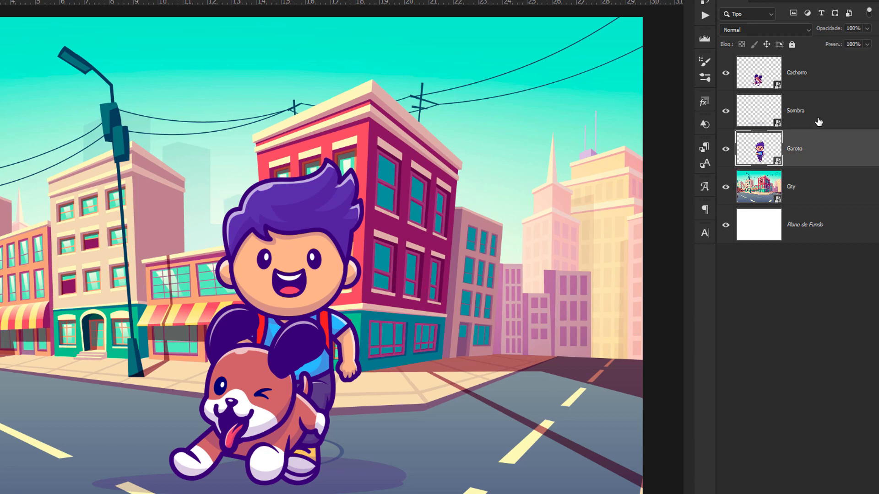
- Move the Cachorro layer below Garoto so the dog sits behind the boy
click(820, 79)
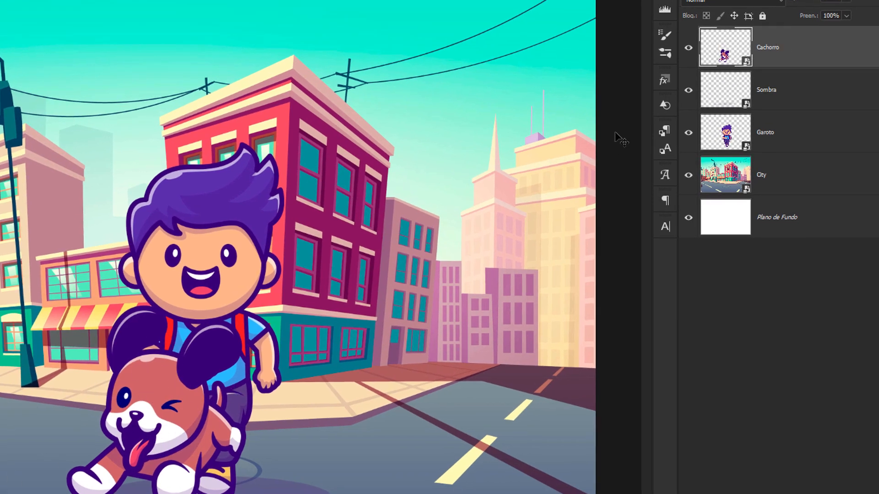
drag(824, 51, 820, 150)
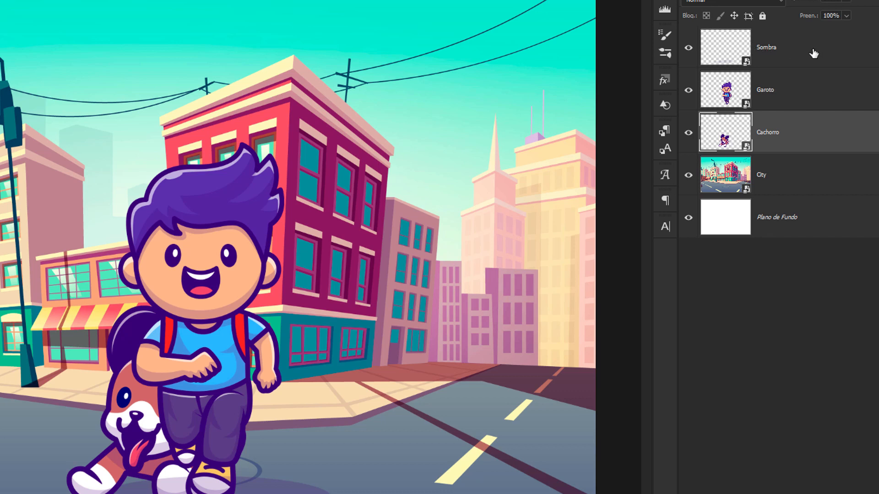
- Move the boy rightward away from the dog, and shift the dog toward the upper-left part of the scene
click(792, 102)
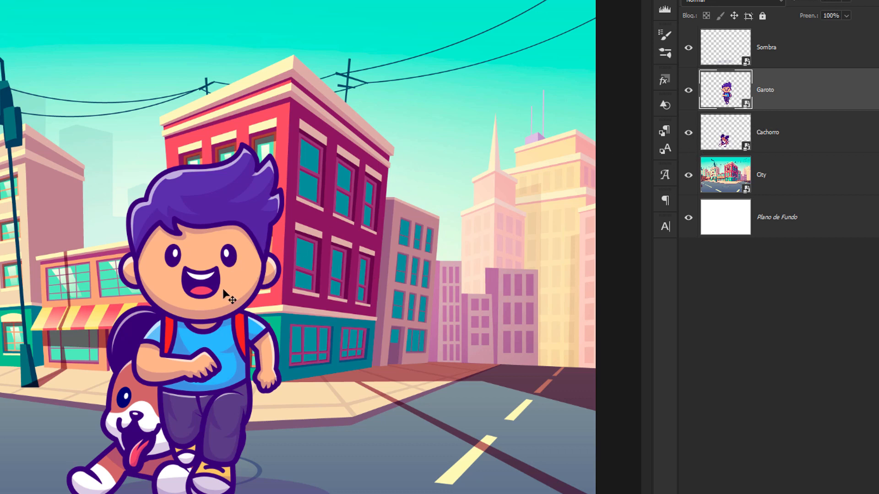
drag(229, 292, 347, 293)
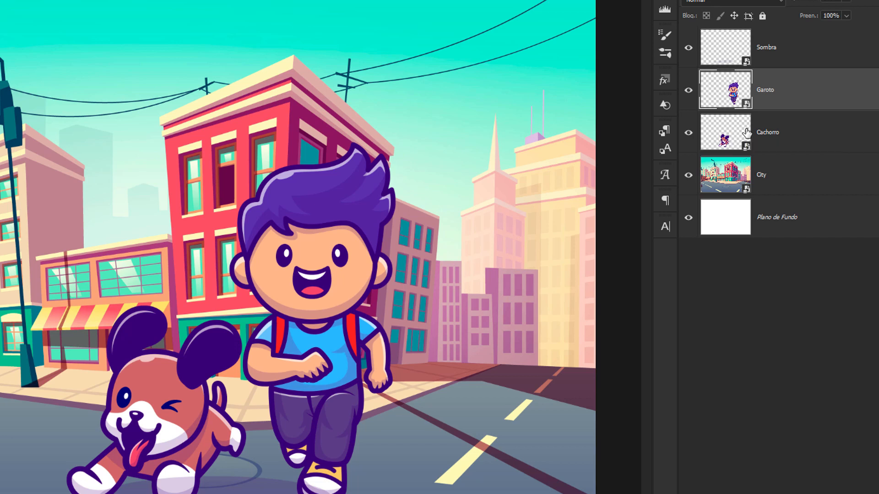
click(802, 179)
click(786, 149)
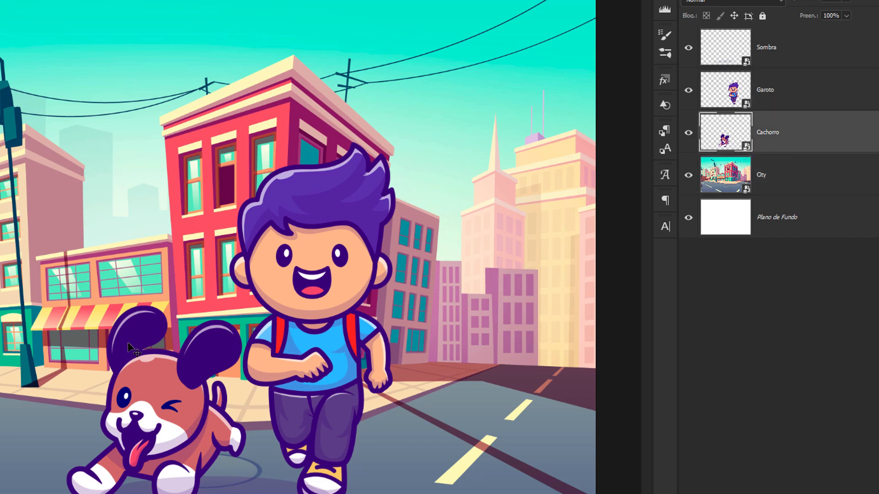
drag(180, 417, 0, 132)
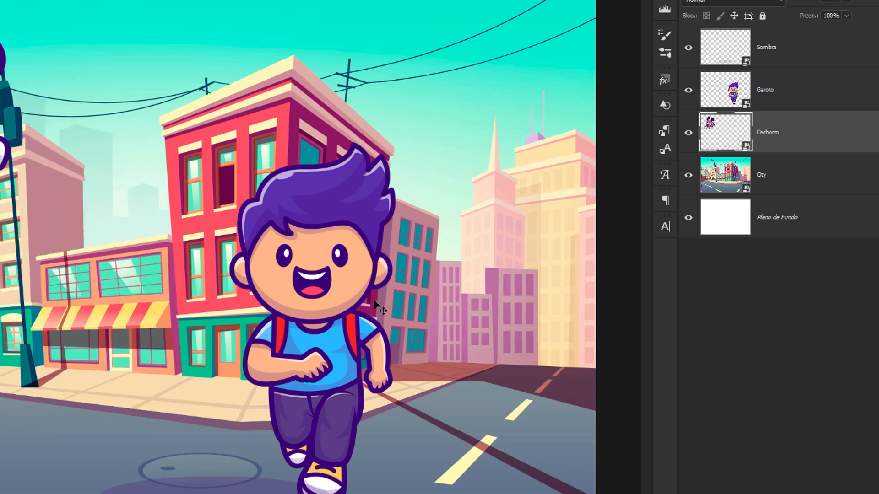
- Place the boy back near the middle of the scene above the shadow, and put the dog partly behind him
click(785, 95)
drag(371, 267, 150, 237)
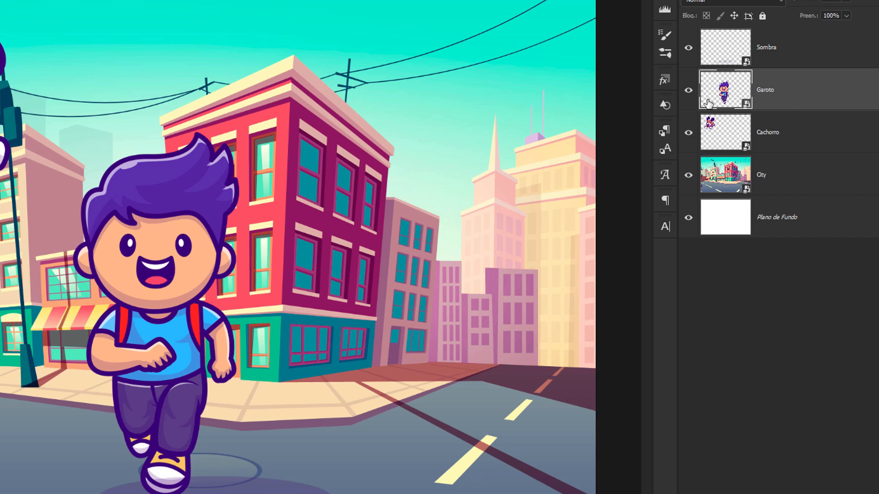
drag(137, 243, 208, 266)
click(857, 141)
drag(134, 326, 237, 377)
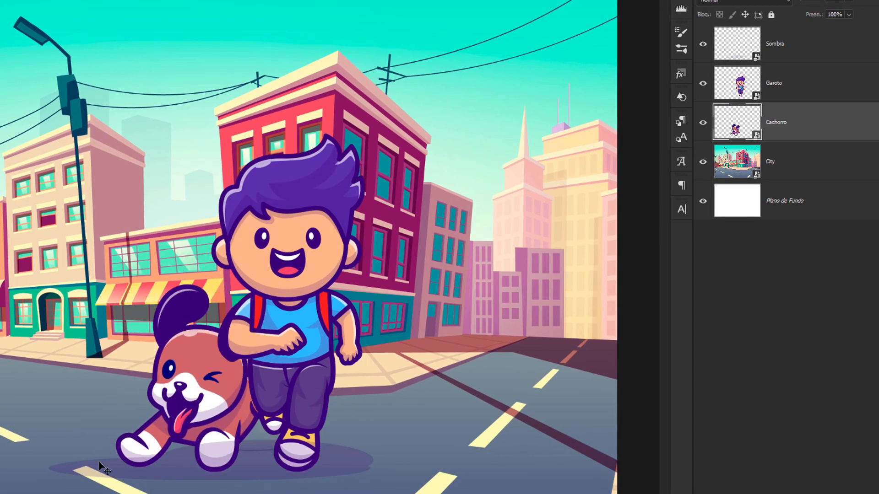
- Move the Sombra layer directly below Garoto, and shift the boy down over the shadow
drag(815, 51, 814, 97)
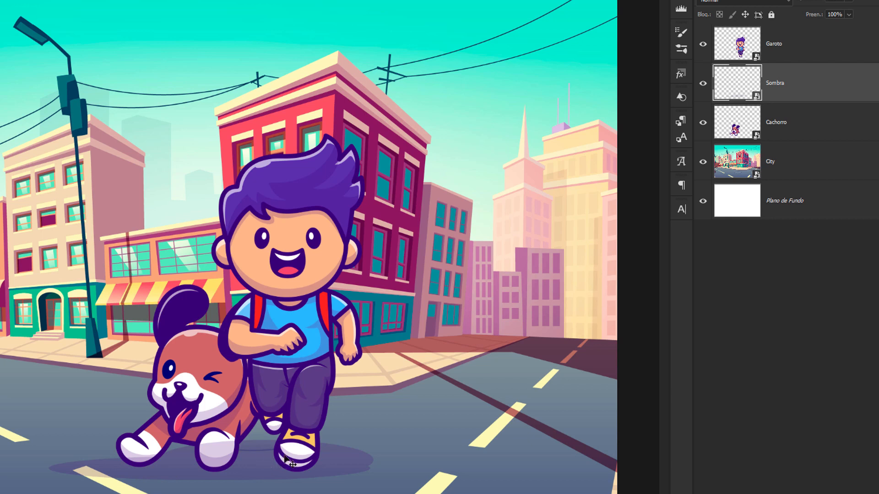
click(822, 45)
drag(329, 247, 329, 278)
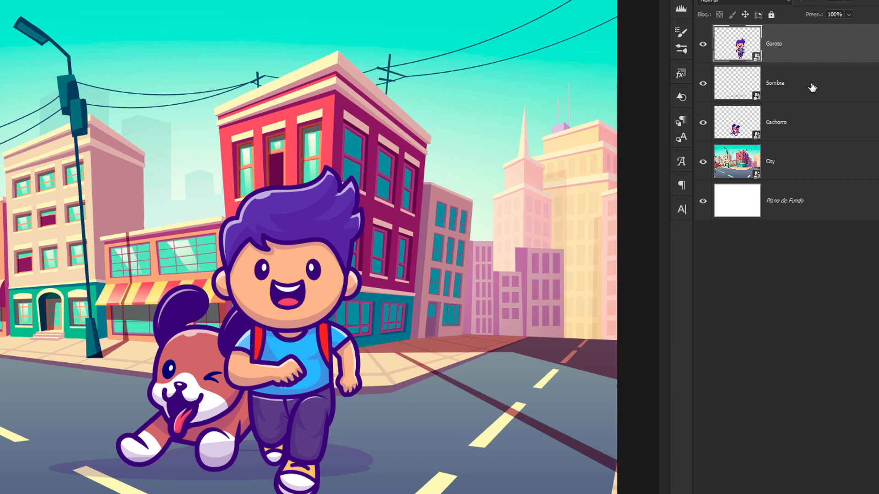
- Move the Sombra layer below Cachorro, and move the boy back up so he stands on the shadow
drag(811, 87, 809, 136)
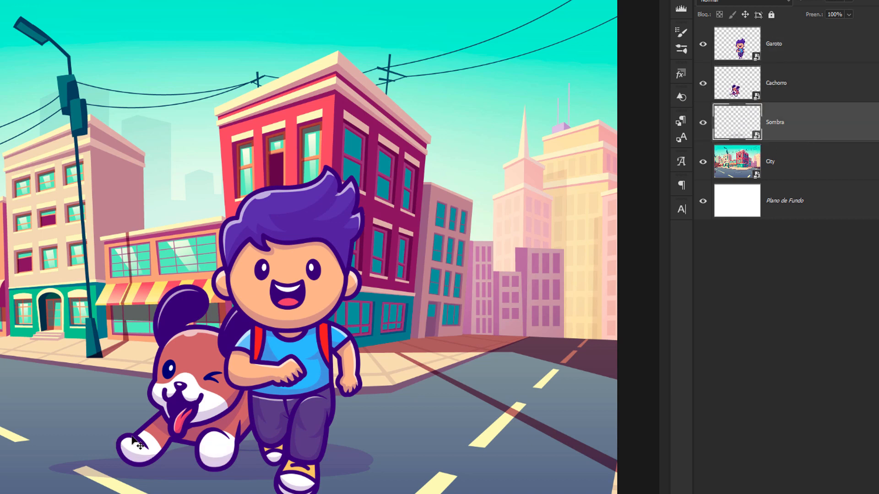
click(819, 56)
drag(313, 321, 320, 290)
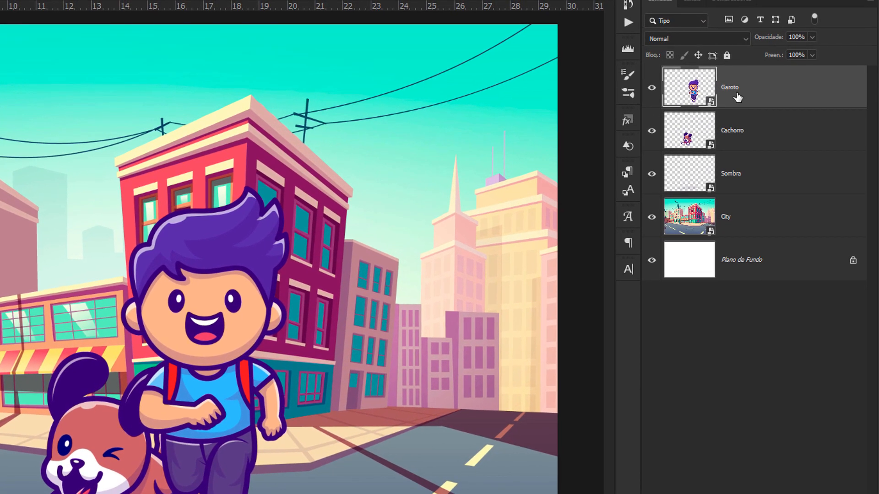
- Look at the Garoto layer's blend mode setting, and select the layers one after another, finishing on Garoto
click(685, 39)
click(685, 36)
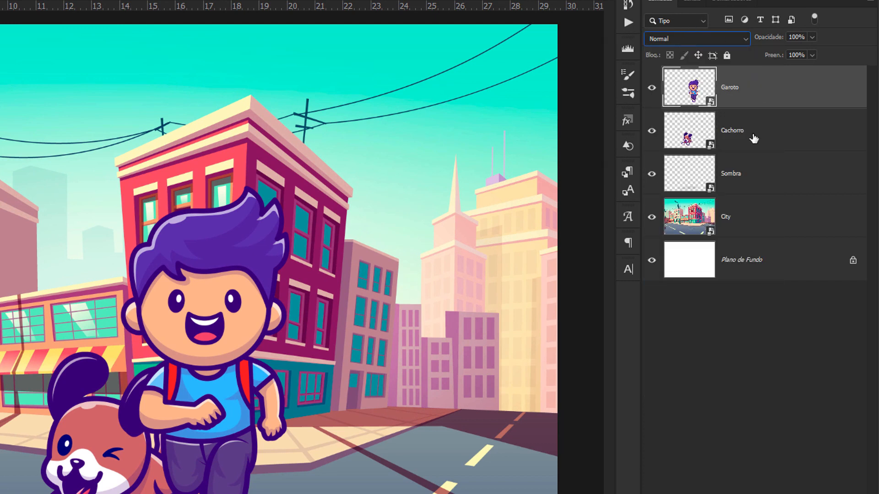
click(747, 148)
click(740, 160)
click(759, 221)
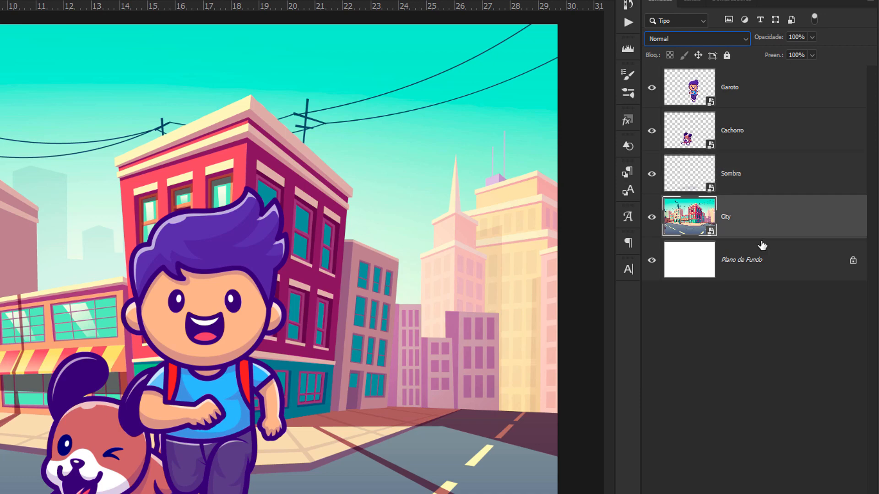
click(765, 250)
click(761, 204)
click(760, 173)
click(762, 131)
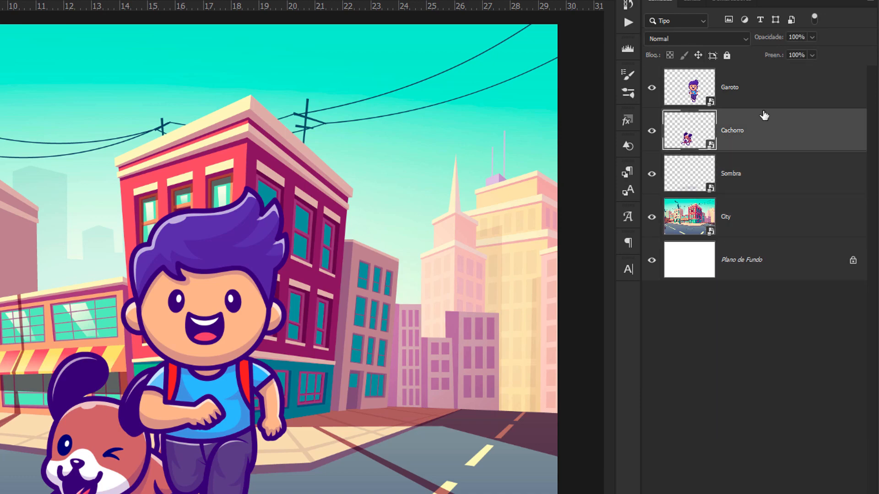
click(765, 91)
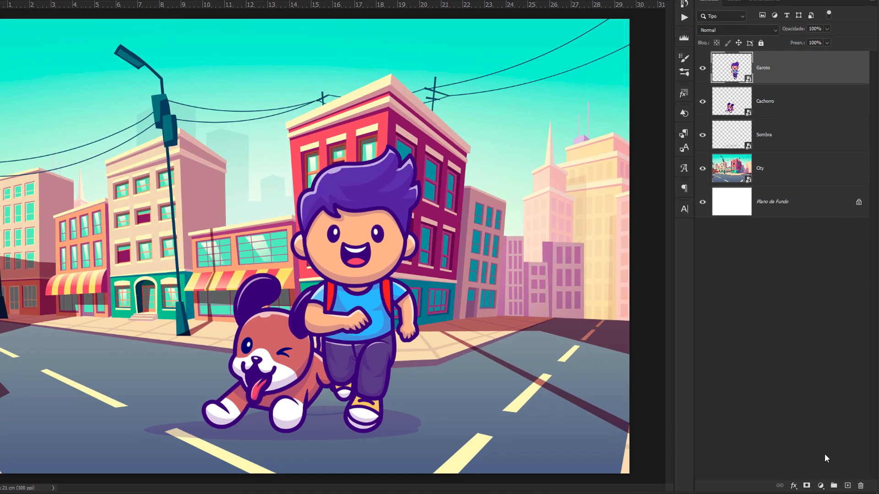
- Add a new layer above Garoto and paint a wide black patch over the road at the boy's and dog's feet
click(847, 485)
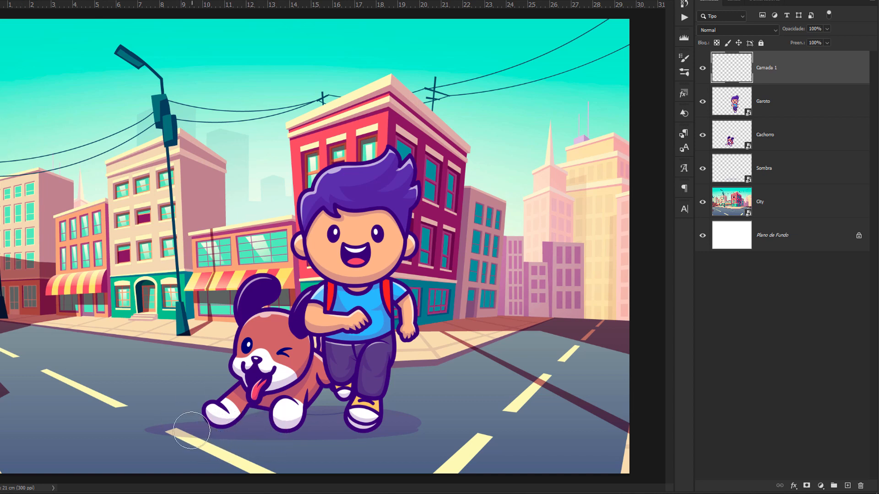
drag(190, 423, 417, 428)
mouse_move(225, 414)
mouse_down()
mouse_move(220, 433)
mouse_move(163, 431)
mouse_move(397, 427)
mouse_move(309, 421)
mouse_move(236, 434)
mouse_move(321, 448)
mouse_move(386, 427)
mouse_move(301, 414)
mouse_move(221, 423)
mouse_move(240, 437)
mouse_move(290, 443)
mouse_move(403, 448)
mouse_up()
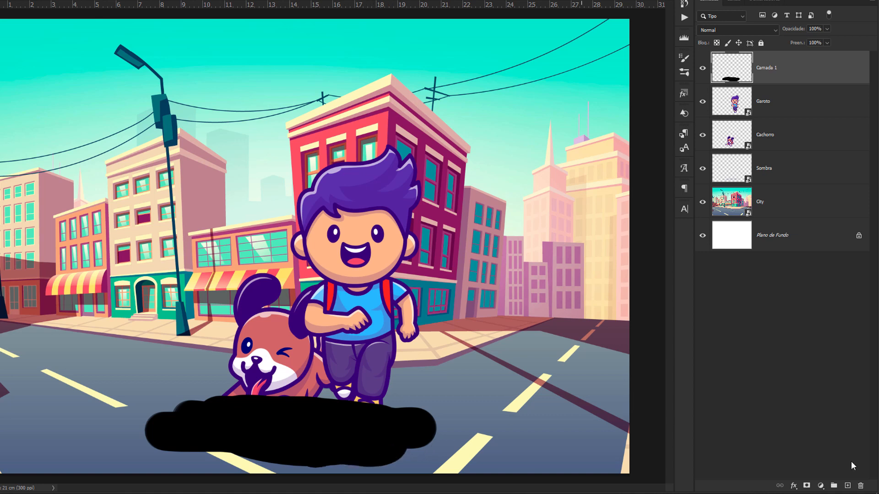
- Add another new layer on top and paint a round sun in yellow #fff600 in the sky beside the street lamp
click(847, 486)
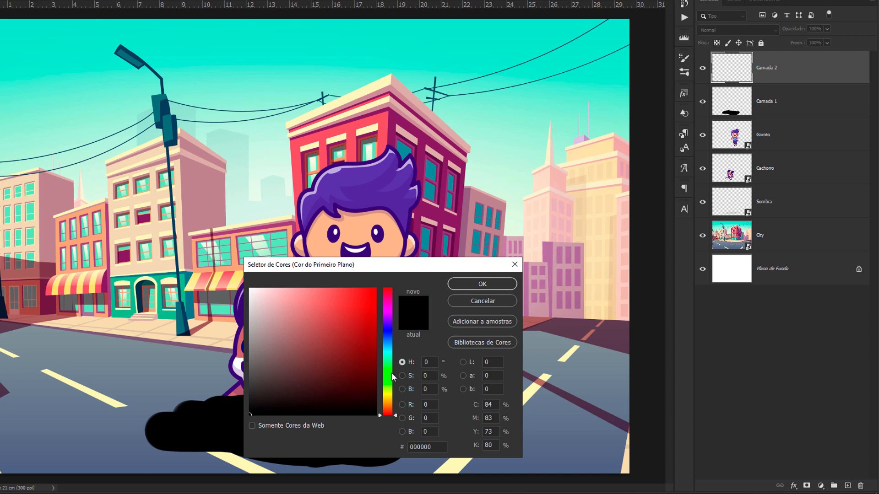
click(390, 395)
click(376, 289)
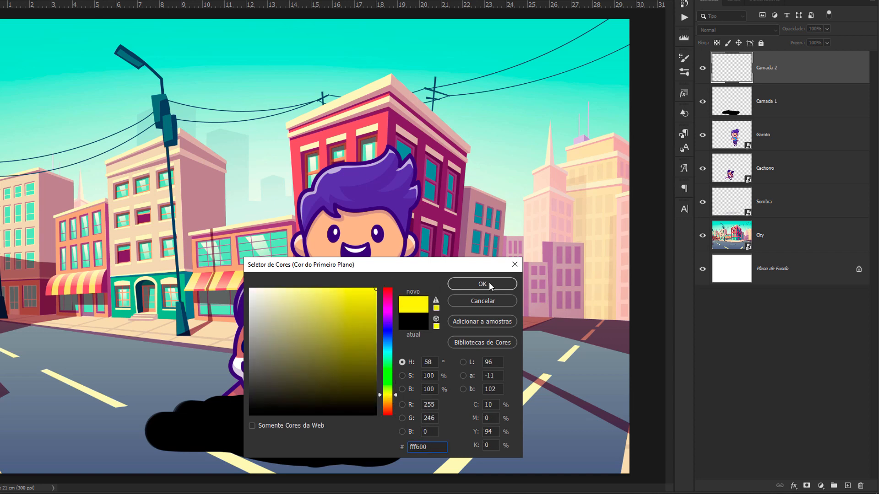
key(Return)
click(77, 76)
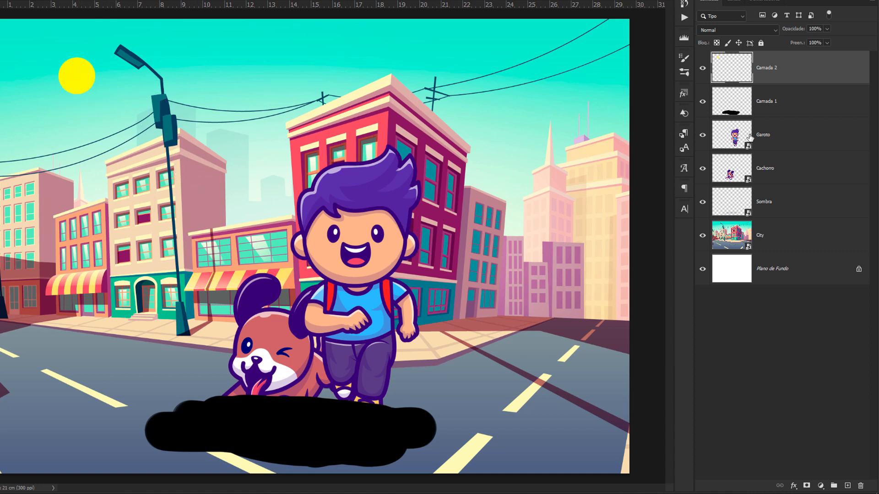
- Rename the layer holding the yellow circle as Sol
double_click(770, 67)
key(BackSpace)
text(Sol)
key(Return)
- Rename the black patch's layer as Sombra 2 and move it directly below Cachorro
double_click(772, 101)
text(S)
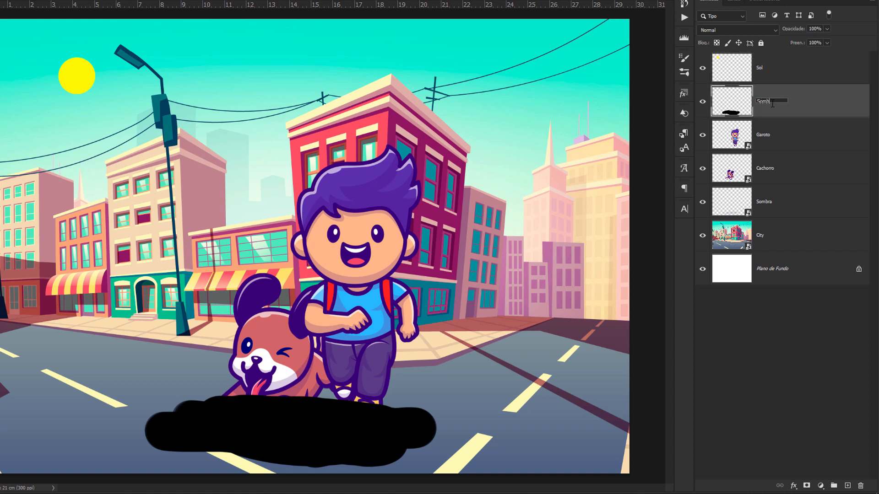
text(ombra 2)
key(Return)
drag(790, 113, 791, 190)
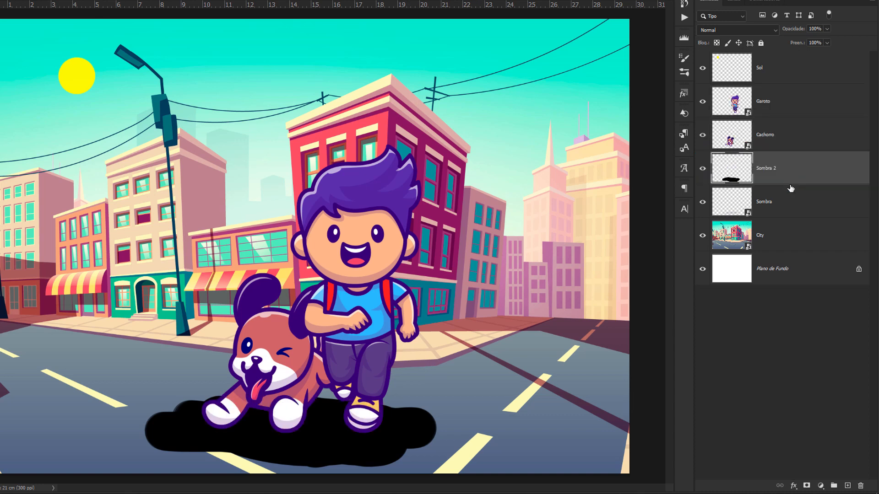
- Hide the original Sombra layer and reduce the opacity of Sombra 2 to 50%
click(702, 203)
click(830, 29)
mouse_move(806, 43)
mouse_down()
mouse_move(787, 42)
mouse_move(807, 42)
mouse_up()
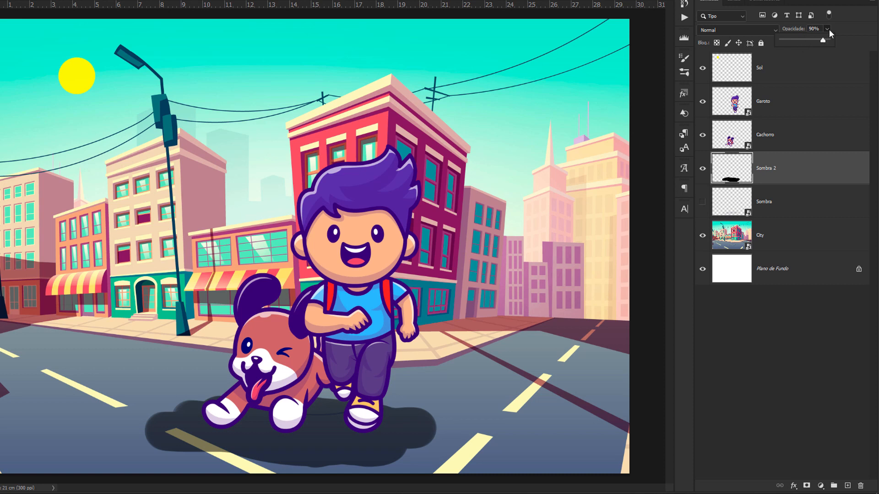
drag(828, 30, 836, 27)
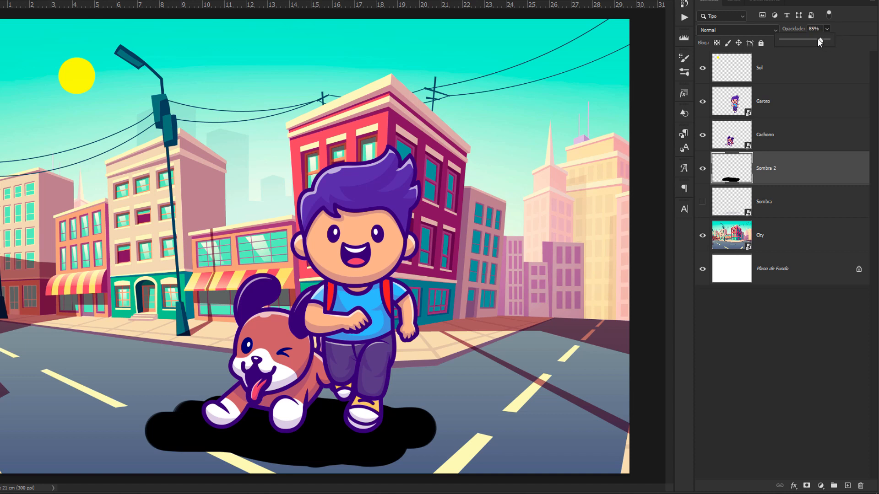
drag(805, 38, 804, 38)
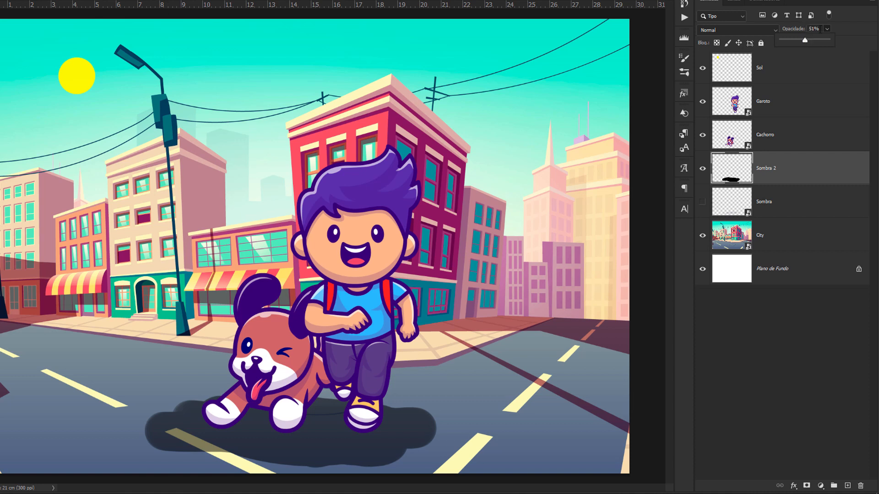
click(814, 28)
text(50)
- Lower the opacity of Sombra 2 to 0%, and set it back to 50%
click(826, 28)
click(798, 30)
drag(799, 29, 757, 34)
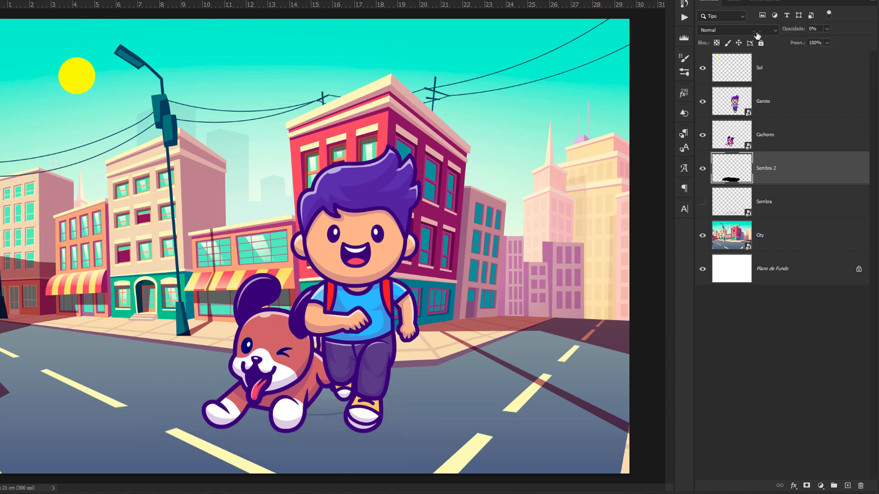
click(815, 28)
text(36)
key(Return)
scroll(817, 29, up, 14)
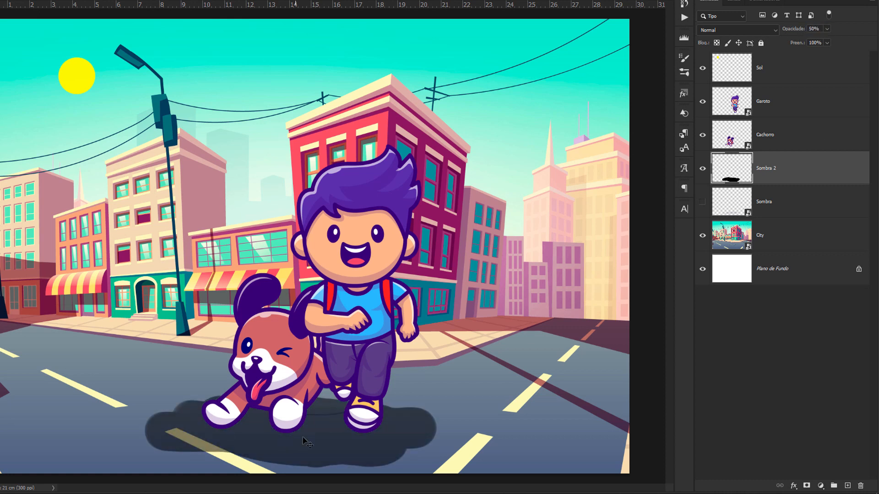
- Merge the Sol and Sombra 2 layers into one layer
click(779, 70)
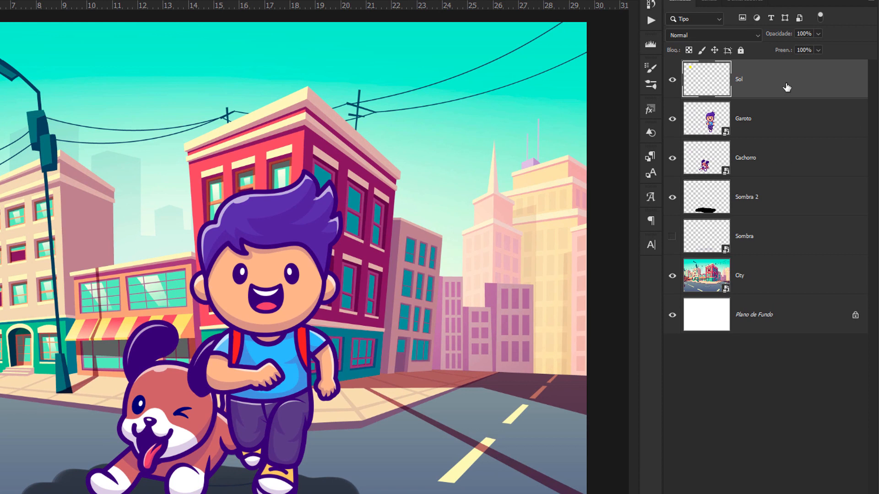
ctrl+click(783, 200)
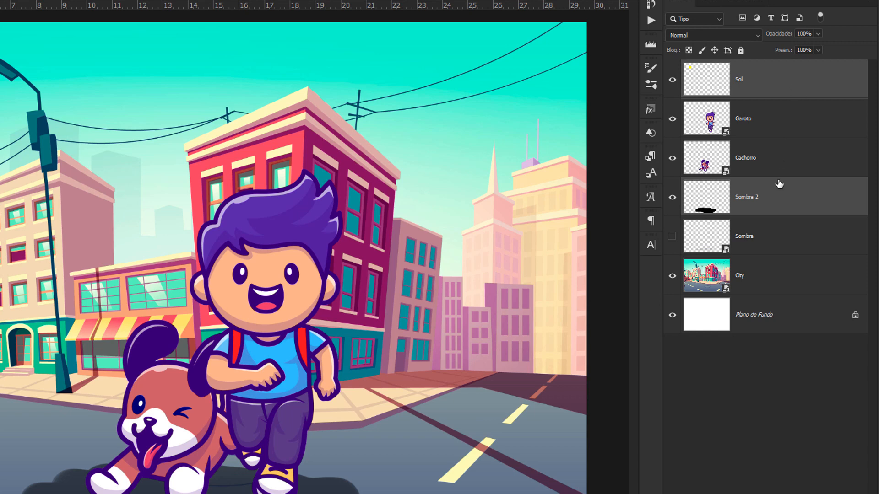
right_click(791, 79)
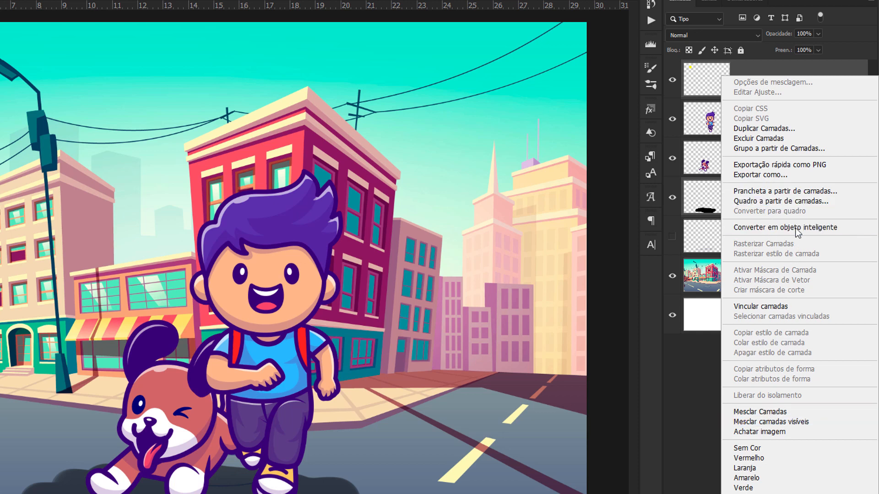
click(776, 413)
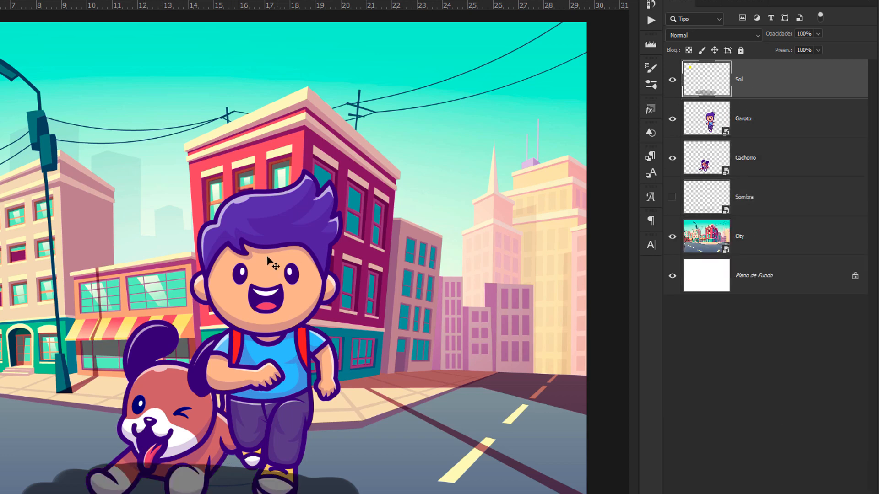
- Shift the merged sun and shadow slightly to the right, and move their Sol layer directly below Cachorro
drag(136, 359, 140, 414)
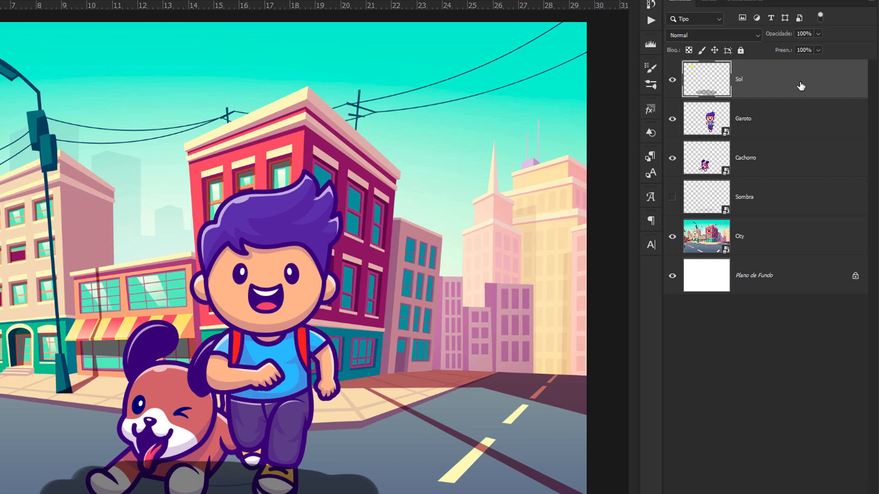
drag(800, 87, 795, 178)
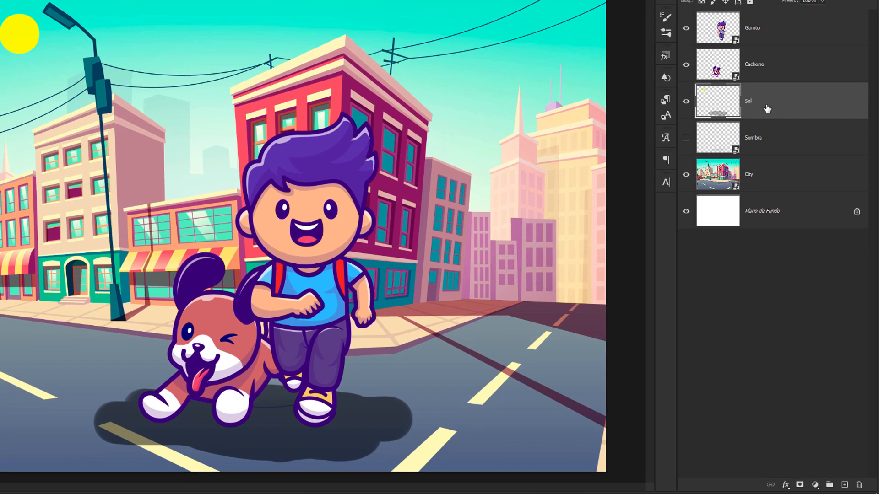
- Group the Garoto and Cachorro layers and name the group Pasta 1
drag(773, 64, 780, 33)
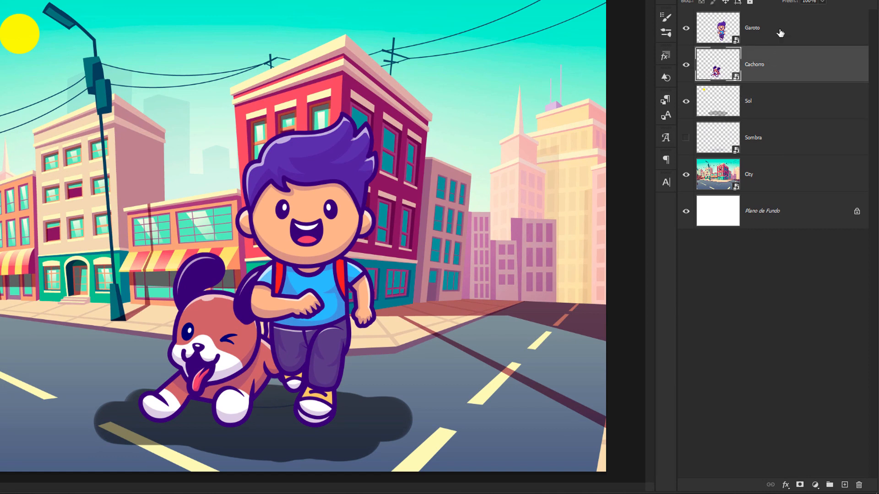
shift+click(780, 33)
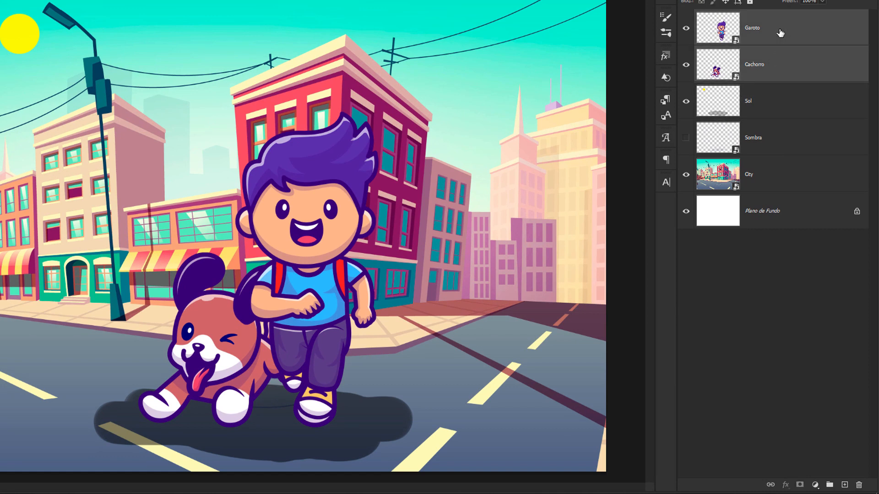
click(830, 486)
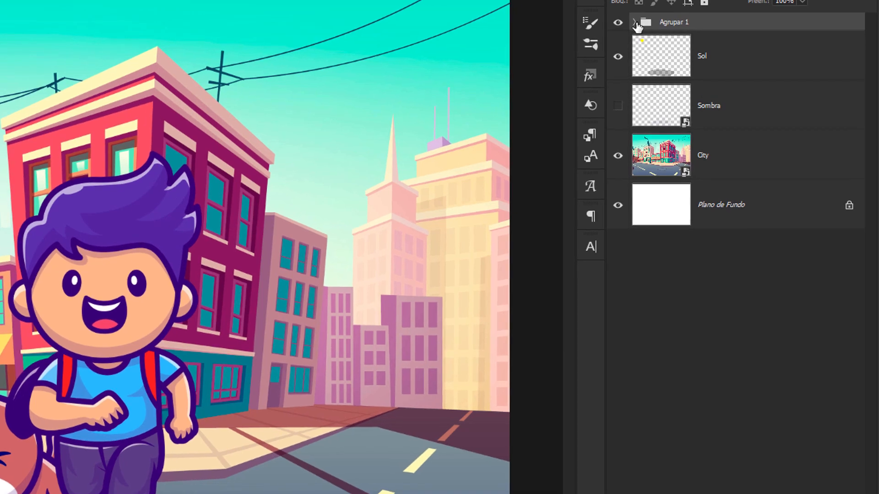
click(699, 16)
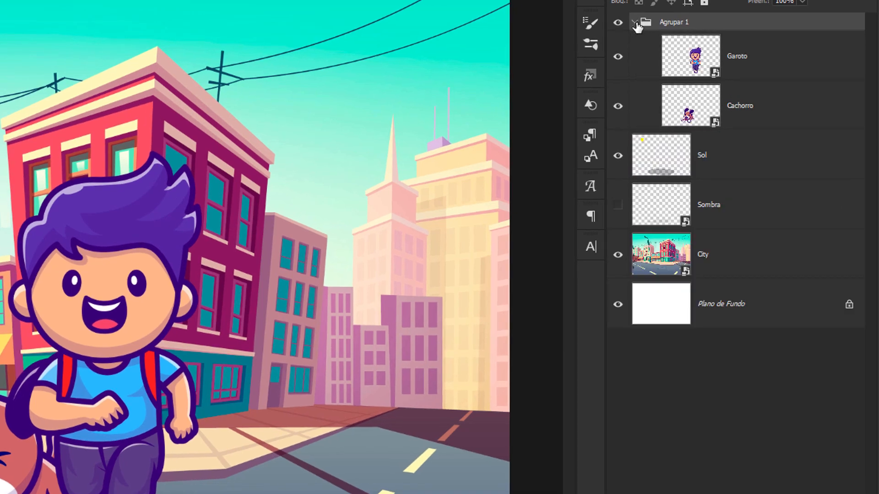
double_click(680, 24)
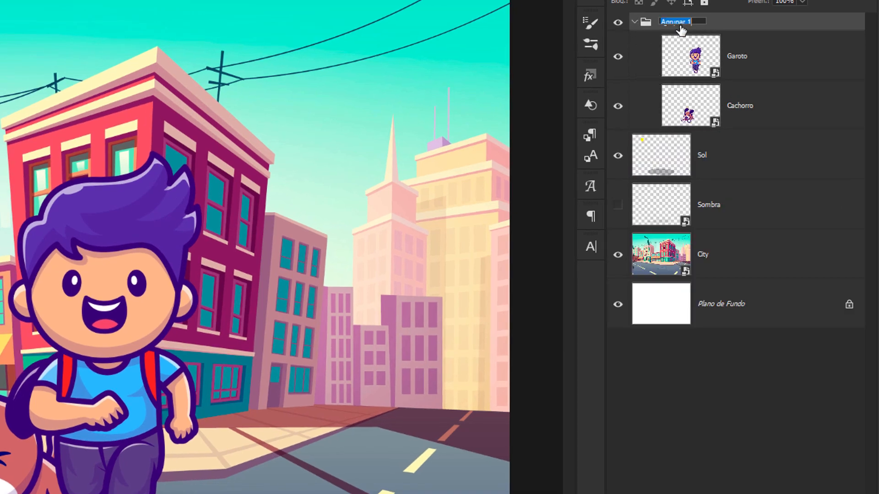
text(Pasta 1)
key(Return)
- Move the Pasta 1 group directly below Sol, and collapse and expand it a few times, leaving it collapsed
drag(712, 27, 722, 174)
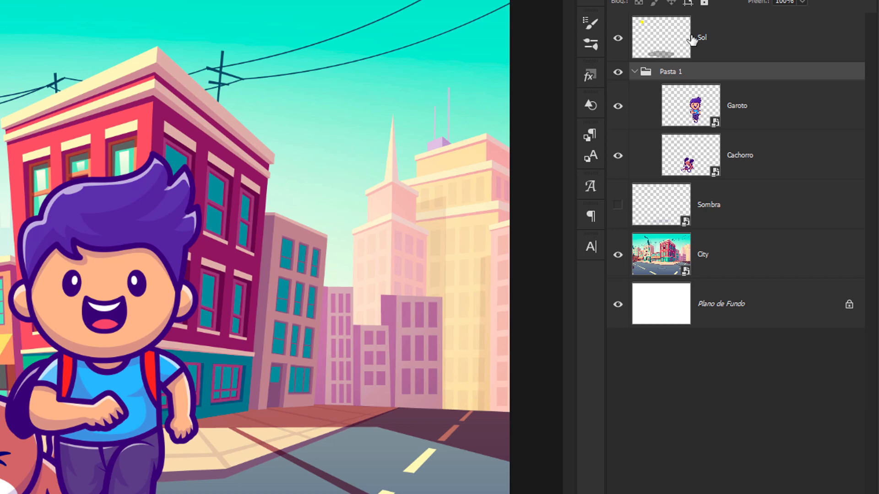
click(634, 72)
click(634, 72)
click(634, 72)
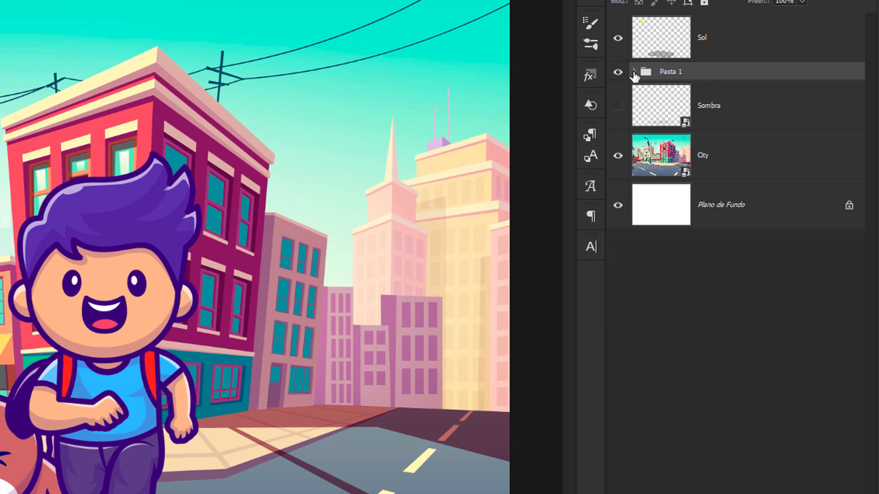
click(634, 72)
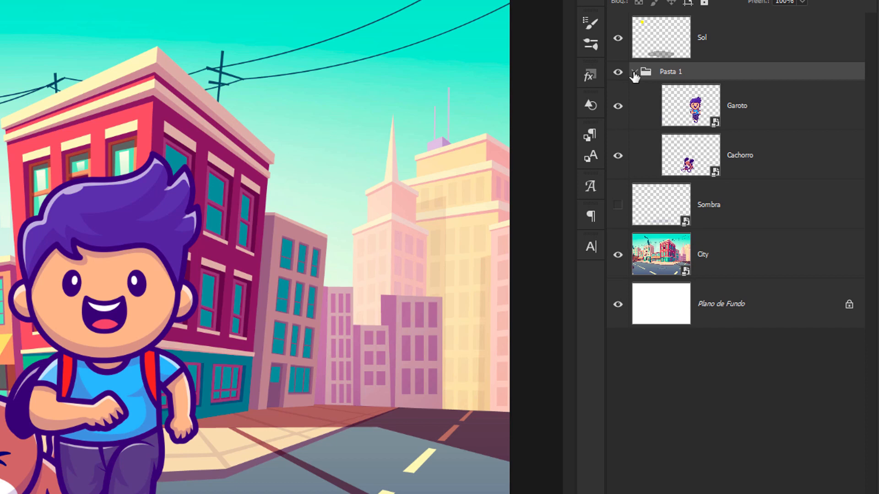
click(634, 72)
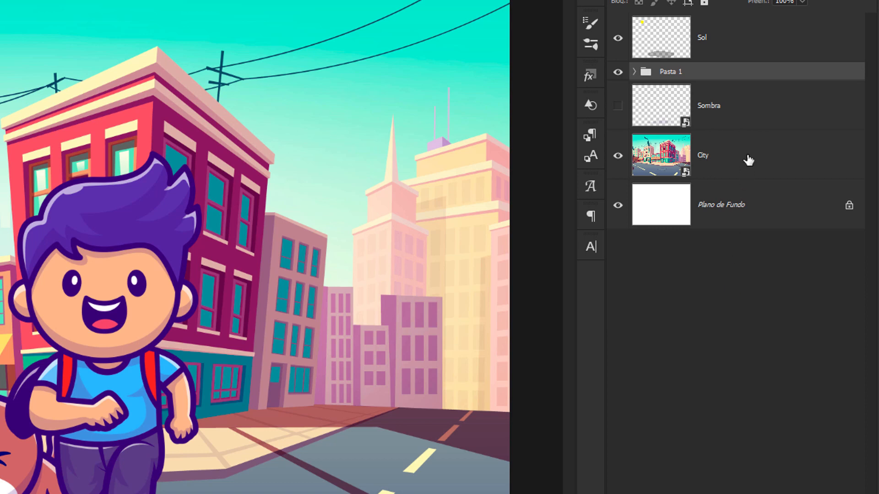
- Hide the merged Sol layer and show the original Sombra layer again
click(618, 40)
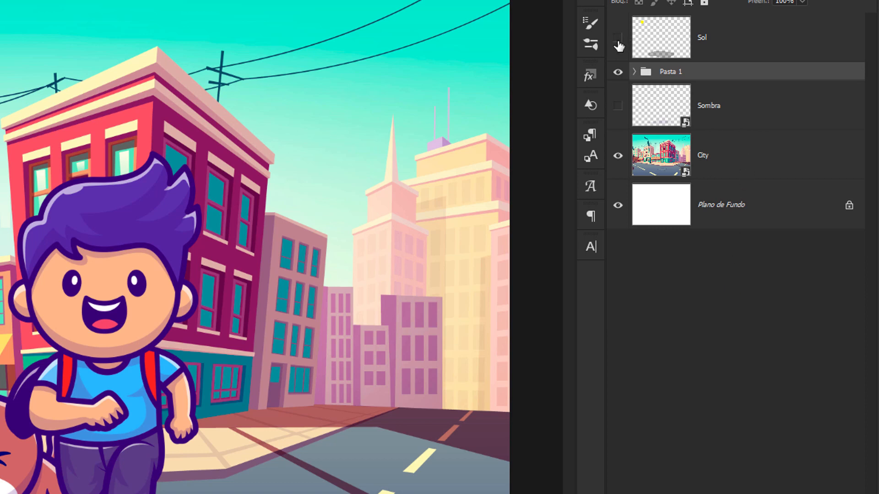
click(618, 110)
right_click(757, 106)
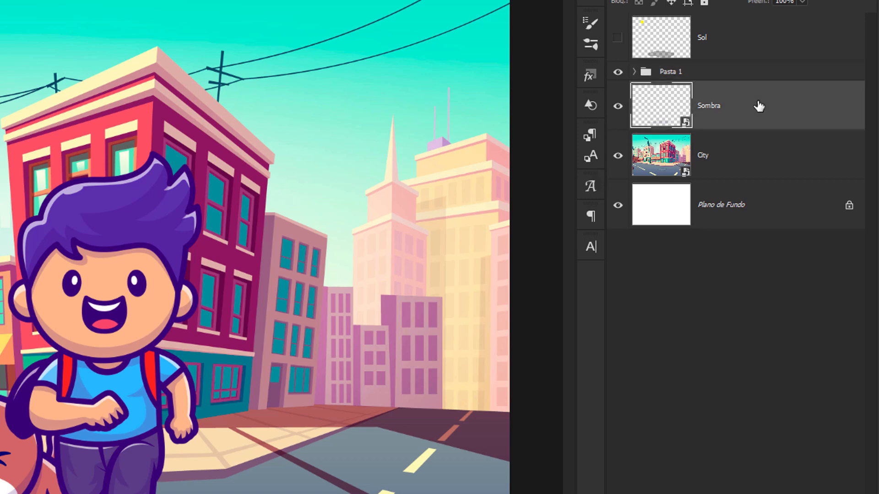
click(842, 119)
- Expand Pasta 1 and colour-label its Garoto layer red (Vermelho) and its Cachorro layer green (Verde)
click(635, 72)
right_click(783, 120)
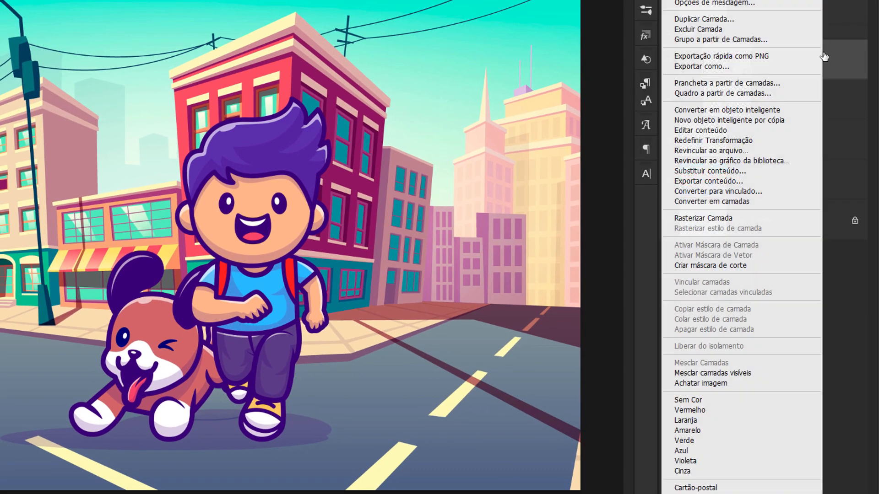
click(710, 411)
right_click(784, 134)
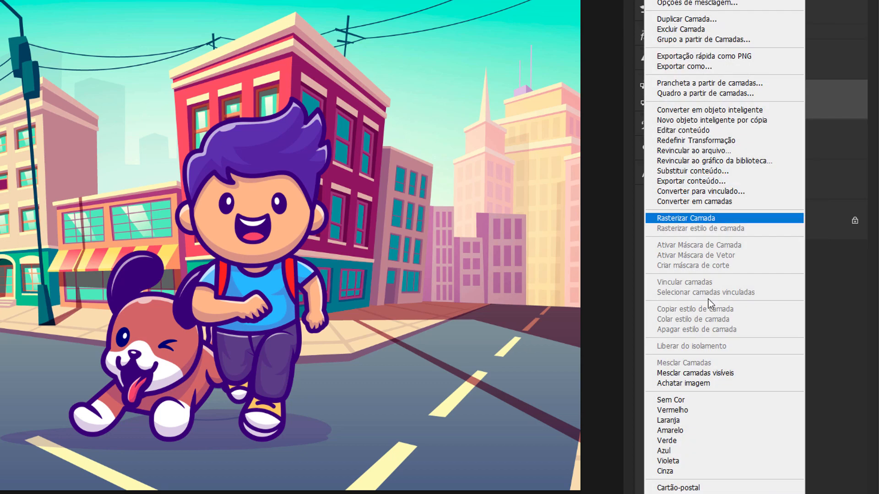
click(681, 441)
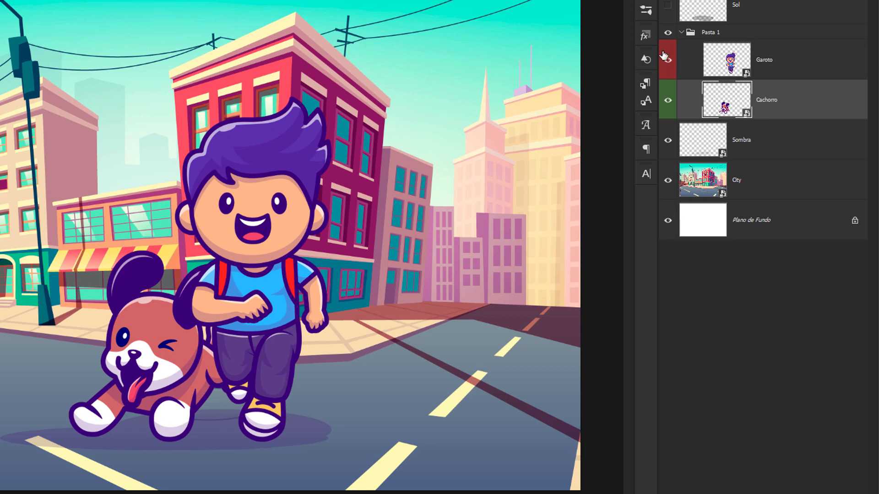
- Colour-label the whole Pasta 1 group blue (Azul)
right_click(755, 35)
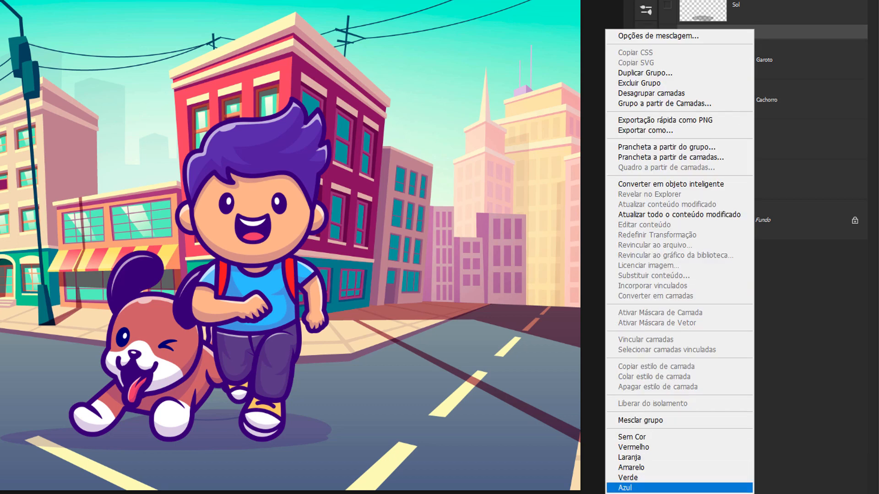
click(640, 488)
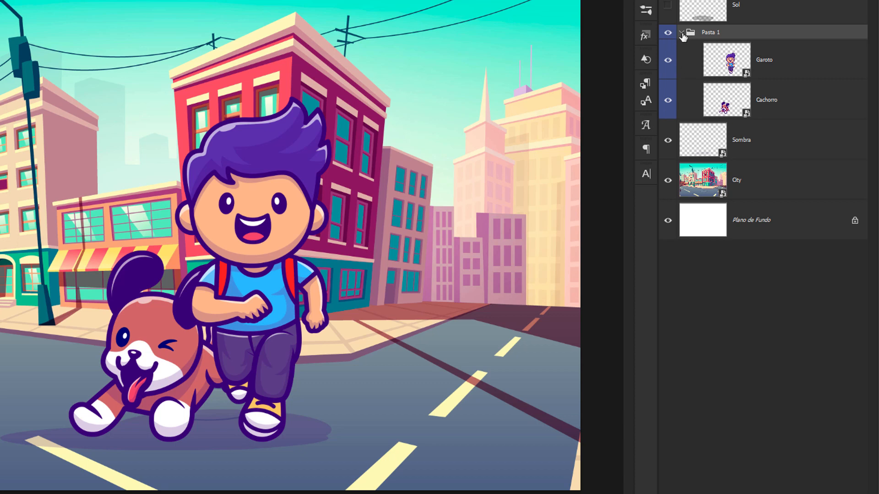
- Colour-label the City layer orange (Laranja)
click(773, 174)
right_click(802, 182)
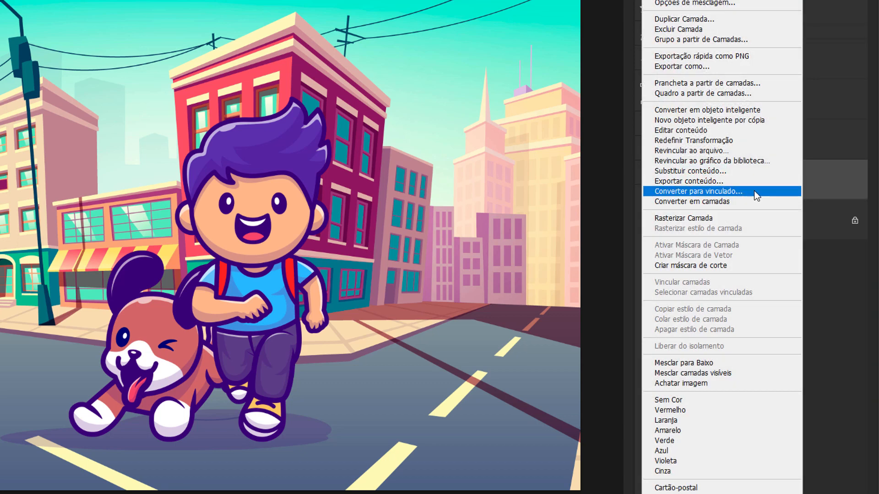
click(681, 421)
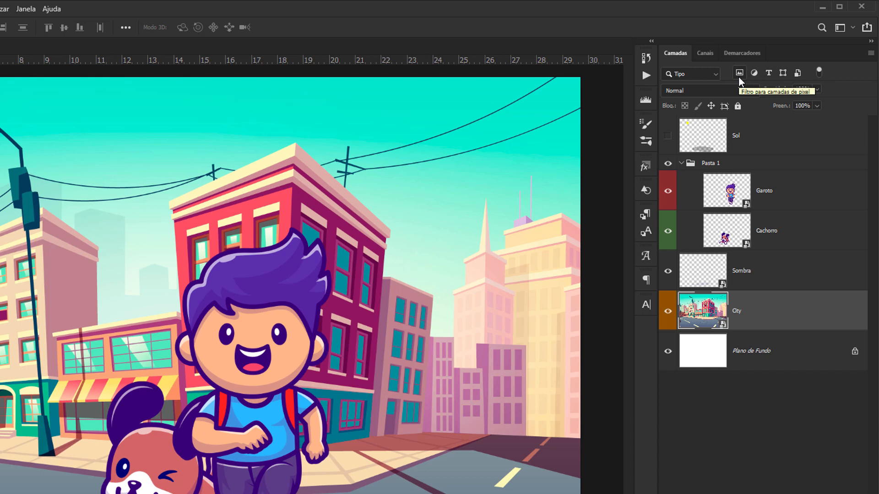
- Filter the layer list to pixel layers, switch the filter to shape layers, and clear it to list every layer
click(739, 75)
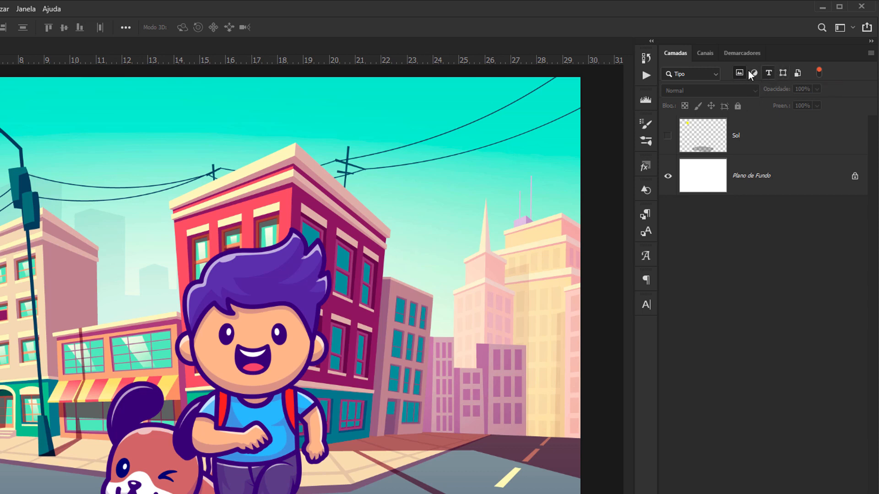
click(782, 73)
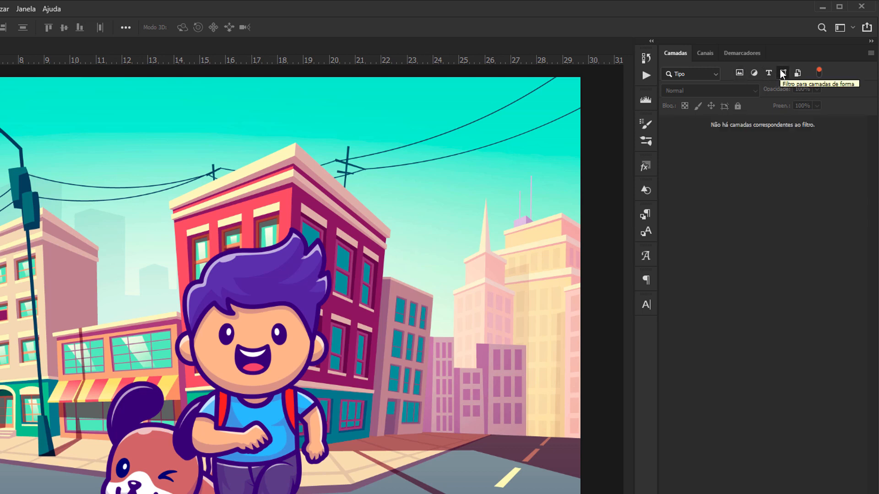
click(784, 74)
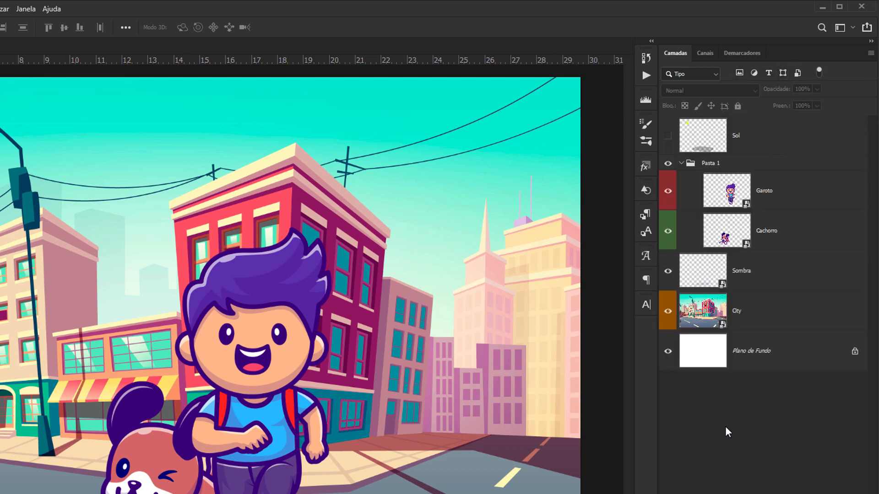
- Lower the Garoto layer's fill (Preenchimento) to about 33% and restore it to 100%
click(789, 193)
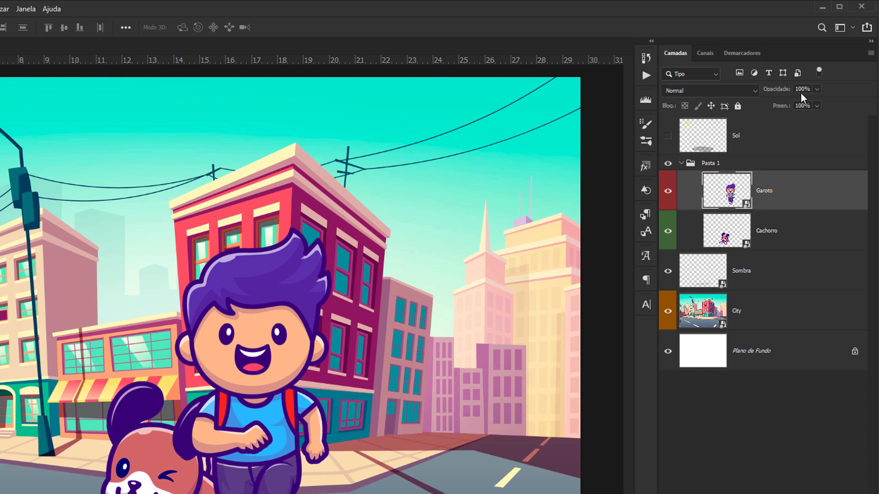
click(817, 106)
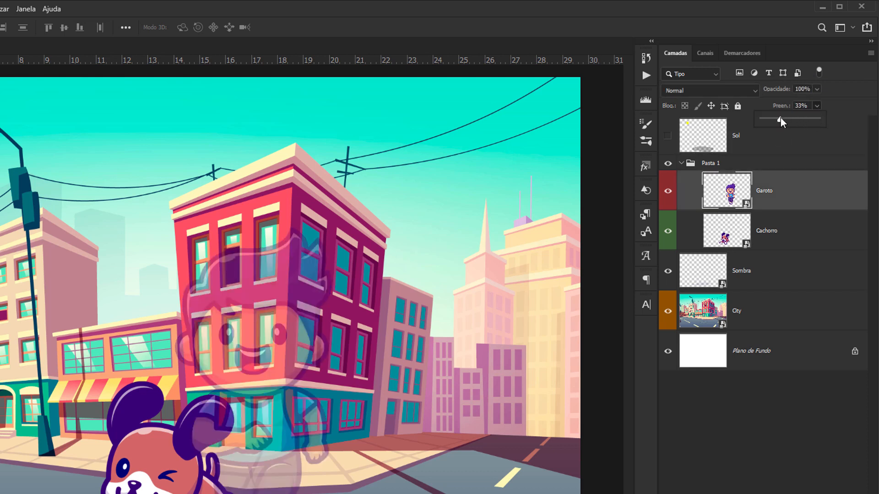
drag(780, 117, 815, 107)
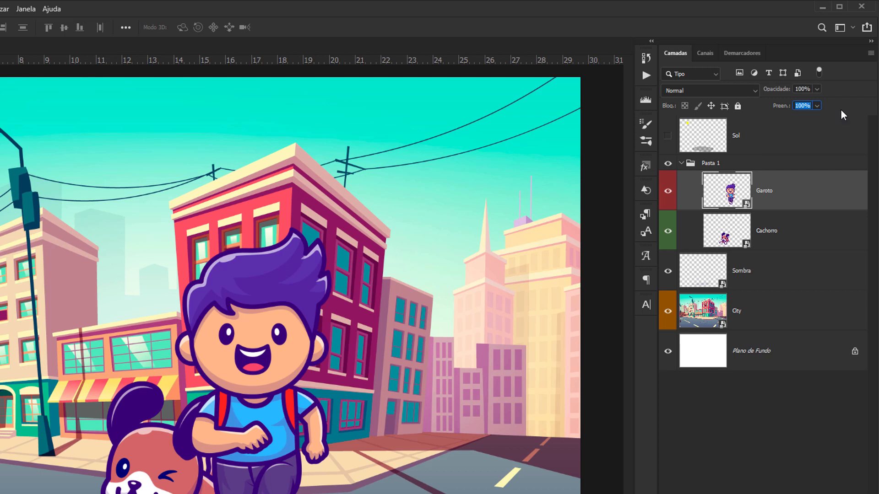
- Duplicate the Cachorro layer twice, placing one dog copy to the right of the boy and the other at the far left of the scene
click(773, 237)
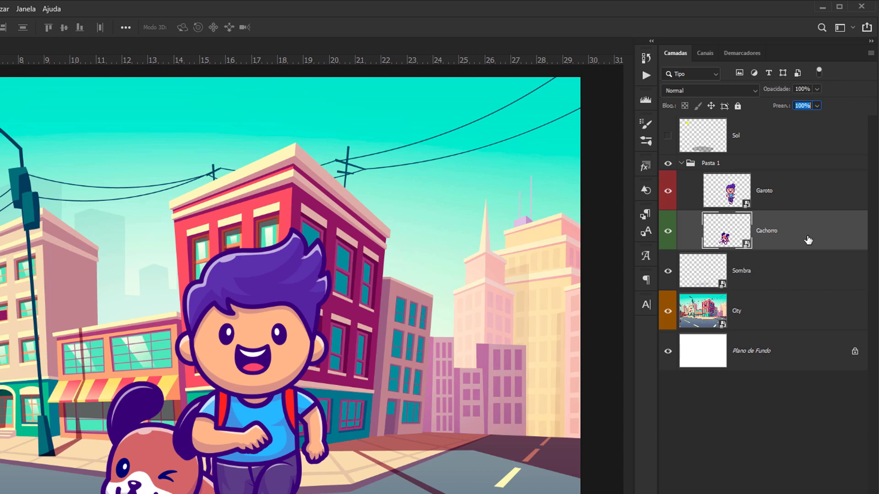
key(ctrl+j)
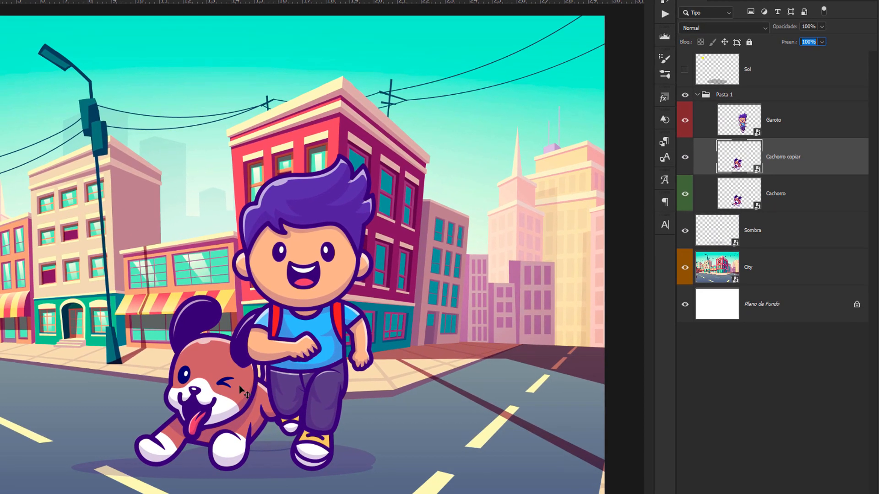
drag(196, 488, 202, 488)
drag(306, 394, 50, 437)
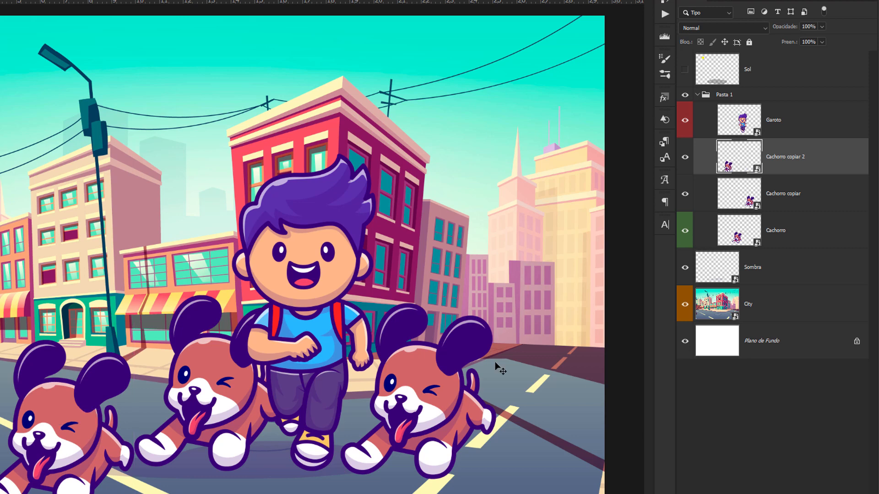
- Rename the first dog copy's layer as Cachorro 2
double_click(793, 196)
click(796, 196)
double_click(795, 196)
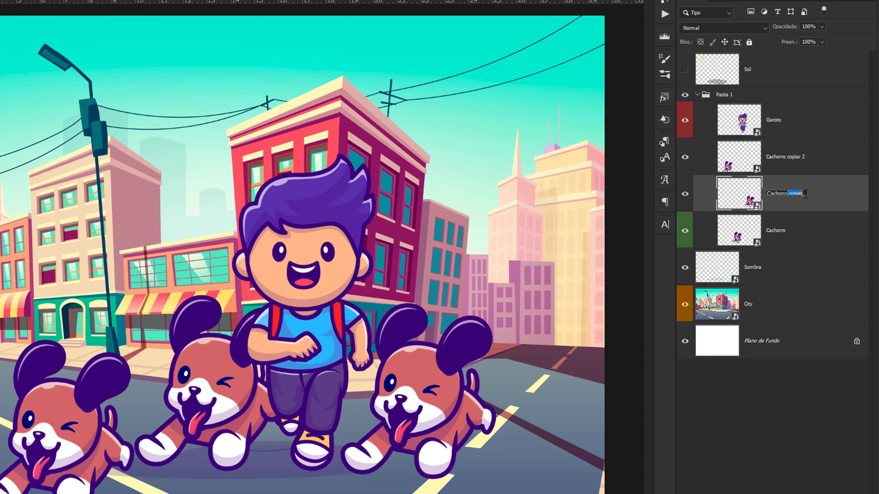
text(2)
key(Return)
- Rename the second dog copy's layer as Cachorro 3
click(798, 148)
double_click(787, 157)
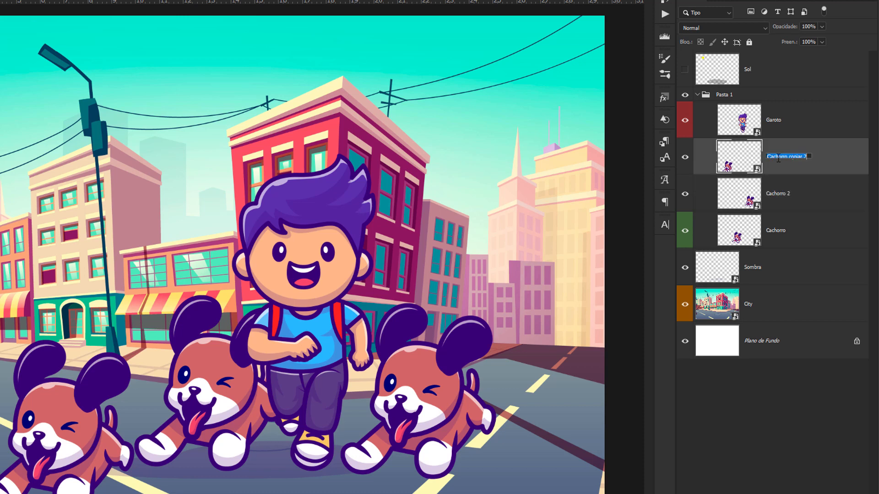
click(787, 156)
drag(787, 157, 811, 156)
text(3)
key(Return)
right_click(813, 155)
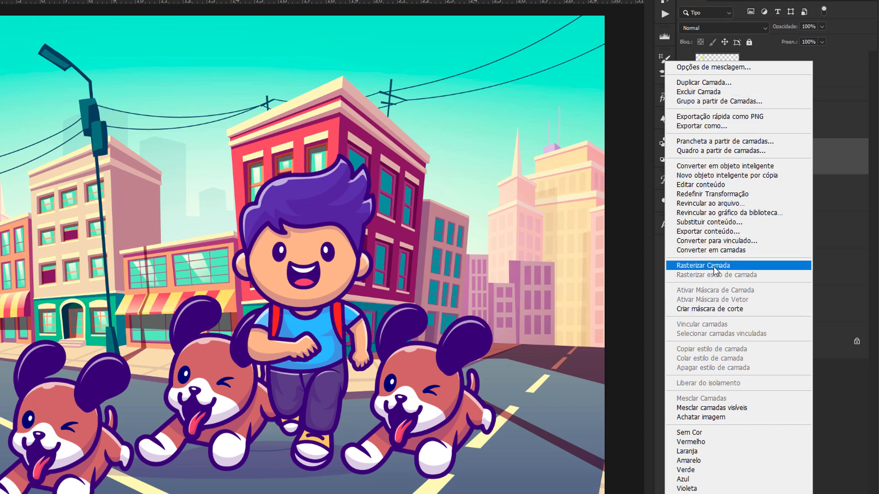
click(825, 228)
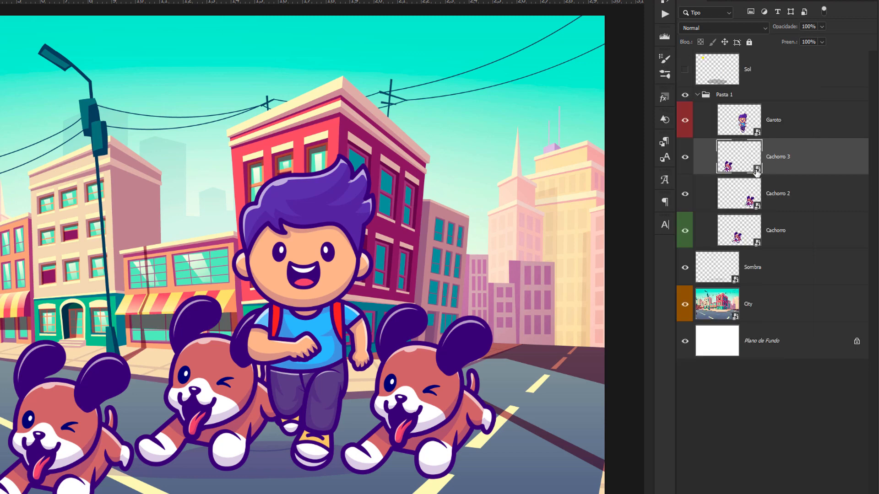
- Open the City smart object's source image, accepting the colour profile settings, and close it to return to the composition
click(759, 309)
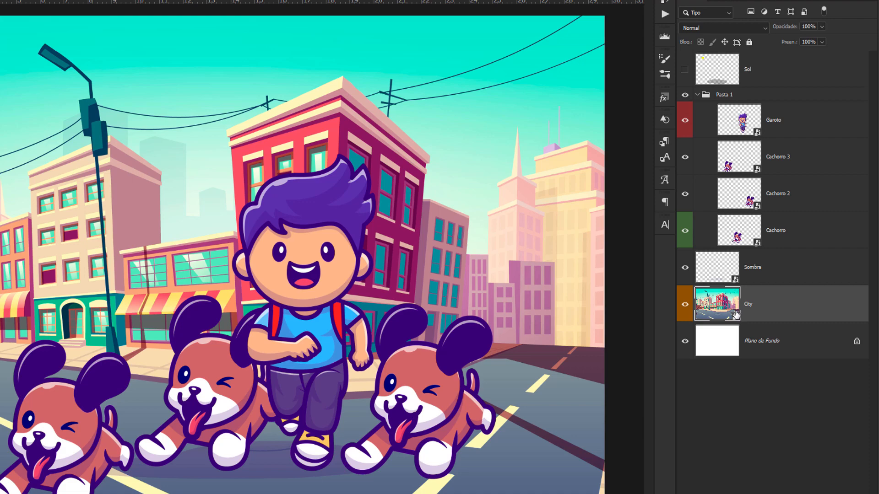
double_click(736, 319)
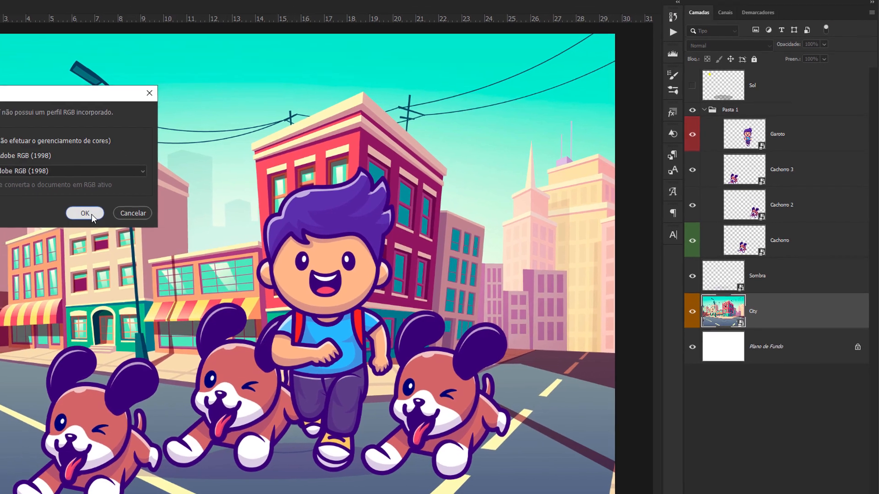
click(87, 212)
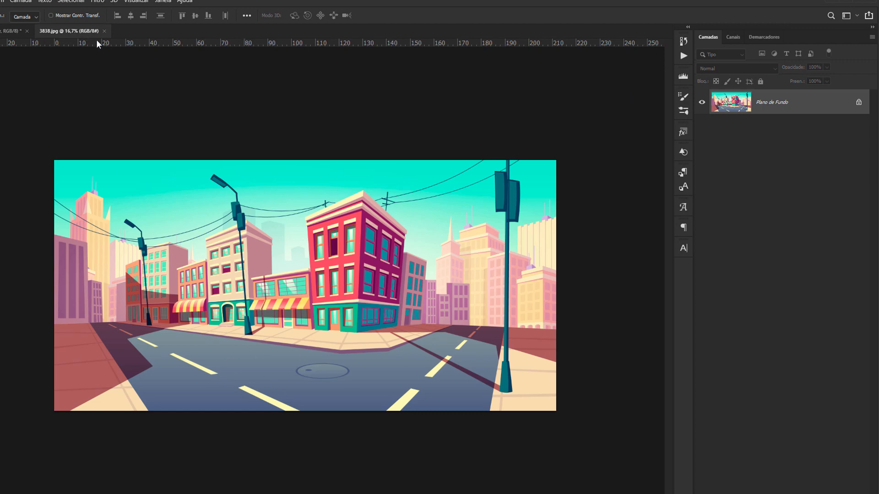
click(104, 31)
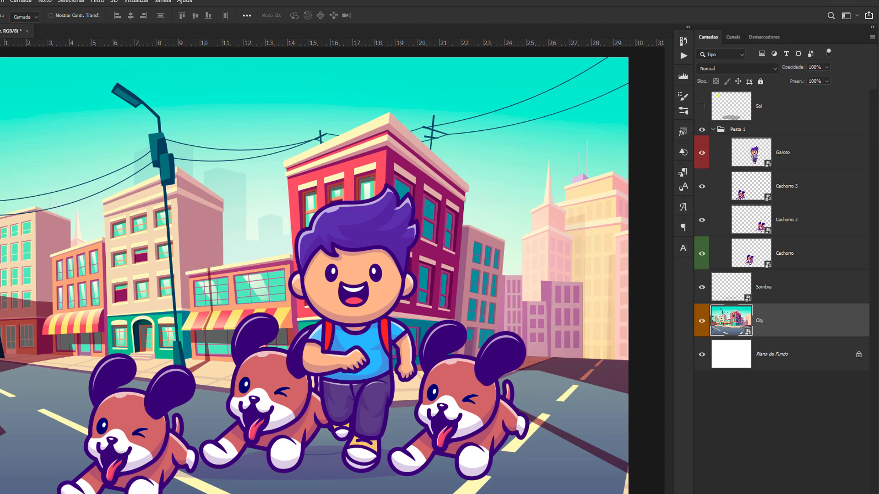
- Try to paint on the City smart object with the Brush, accept rasterizing it, and undo the rasterization
key(b)
click(281, 226)
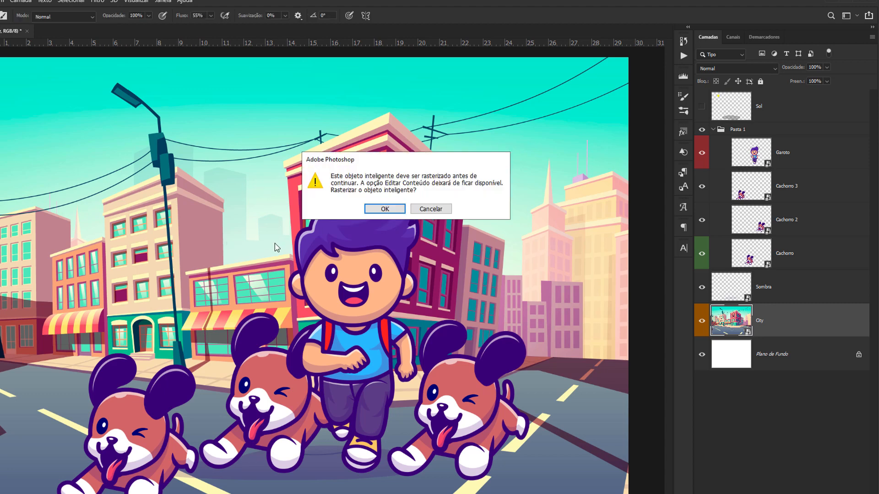
click(366, 210)
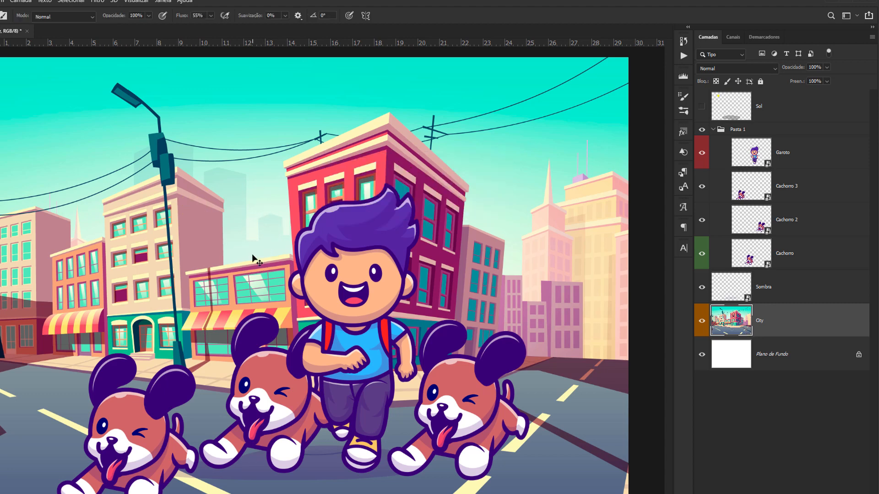
key(ctrl+z)
- Try again to paint on the City smart object, declining to rasterize it each time
click(279, 214)
click(441, 206)
right_click(767, 324)
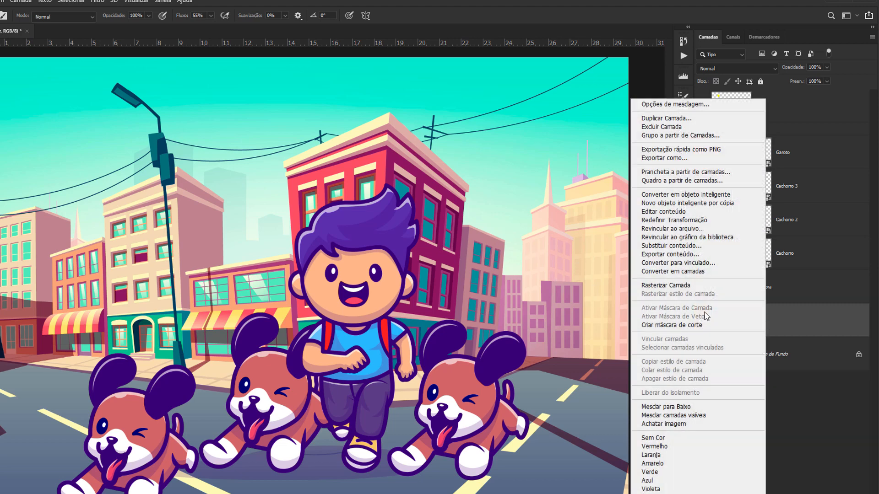
click(478, 269)
click(467, 239)
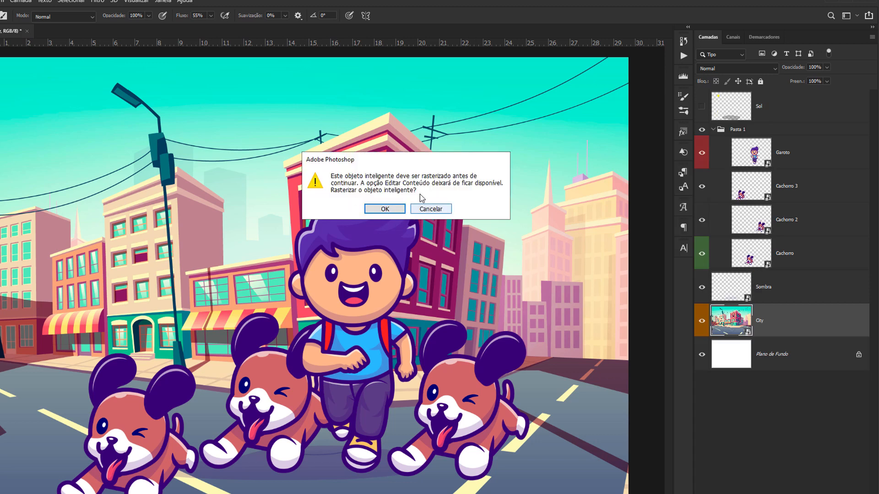
click(425, 209)
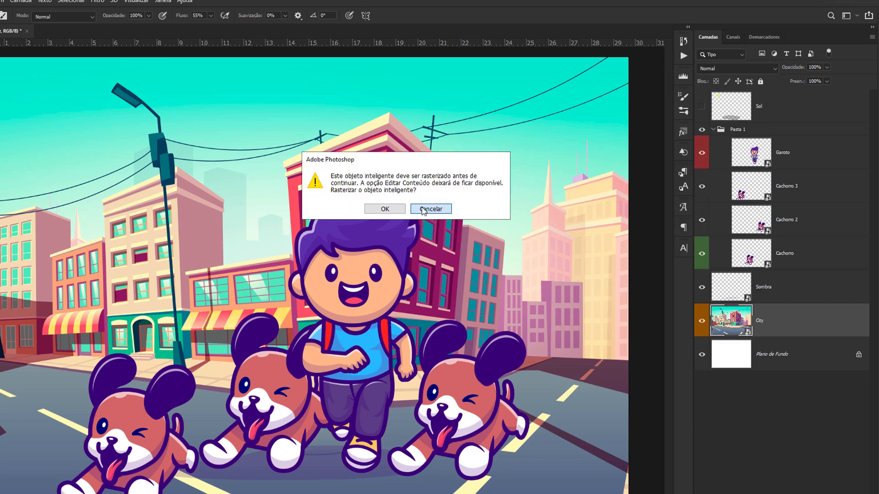
- Rasterize the City layer
right_click(830, 325)
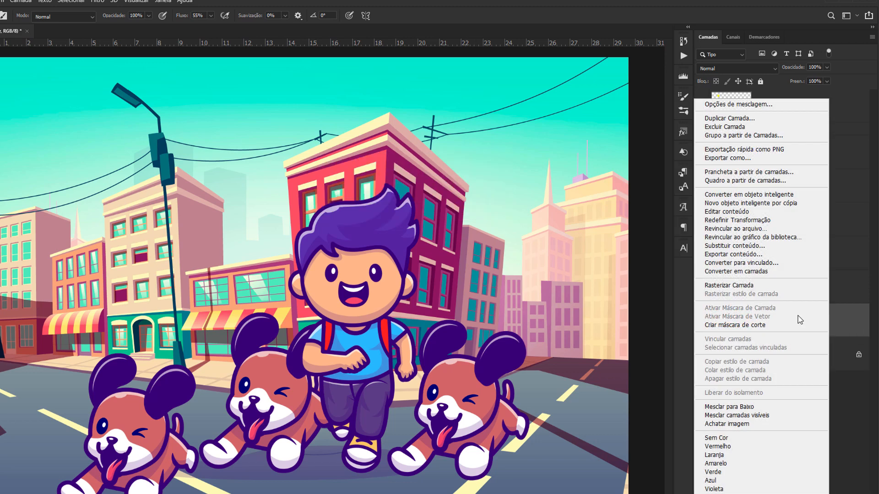
click(762, 285)
- Test the rasterized City layer with freehand yellow brush strokes across the sky and street, and undo them
drag(536, 261, 173, 225)
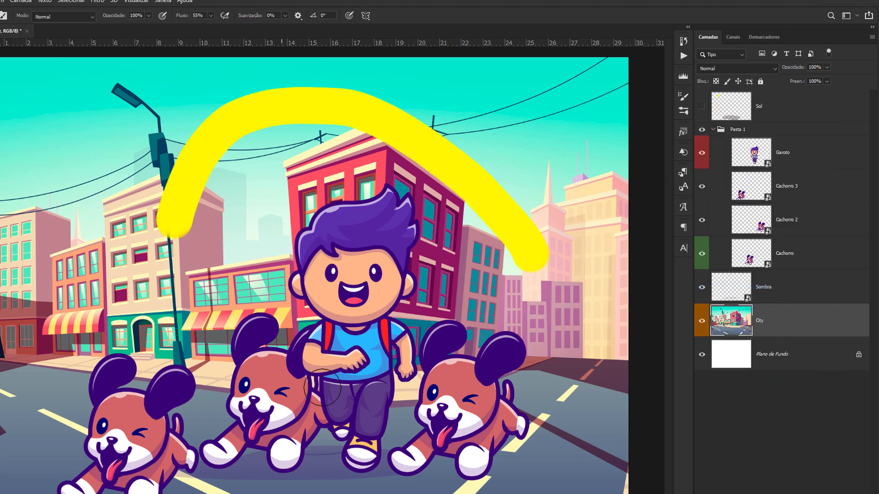
mouse_move(322, 386)
mouse_down()
mouse_move(362, 236)
mouse_move(433, 355)
mouse_up()
key(ctrl+z)
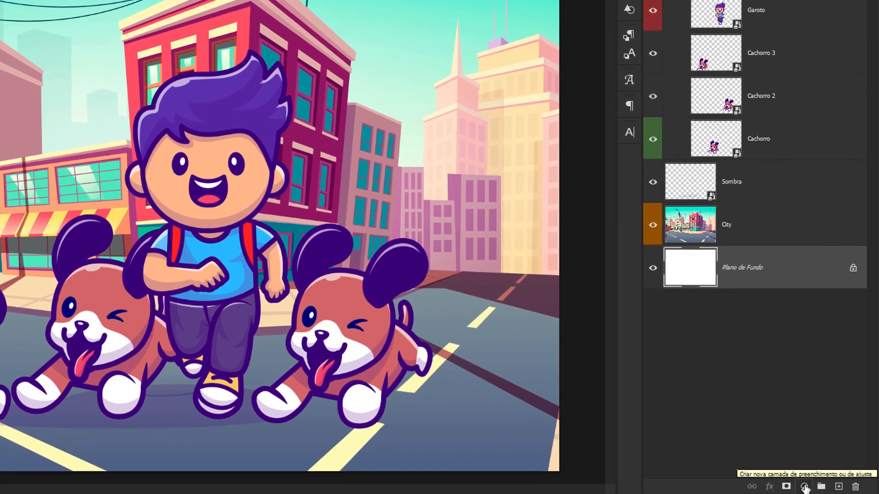
- Add a solid colour fill layer above Plano de Fundo using purple 4c299e sampled from the boy's hair
click(821, 493)
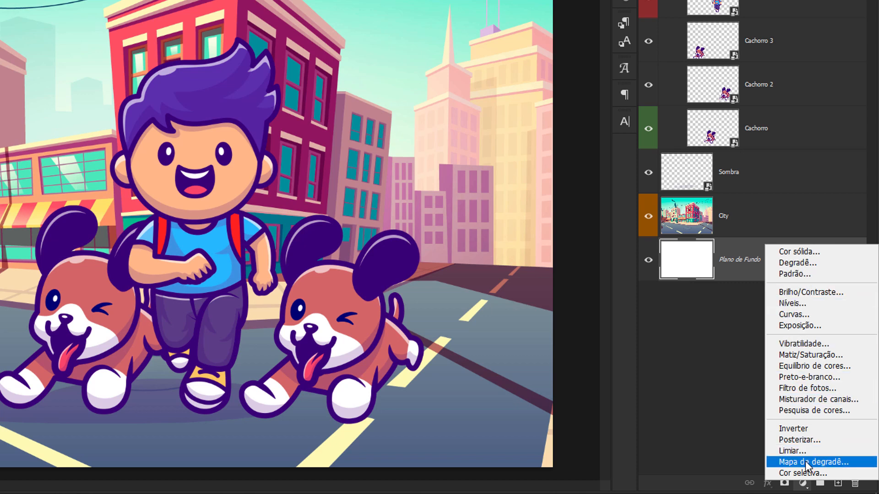
click(819, 253)
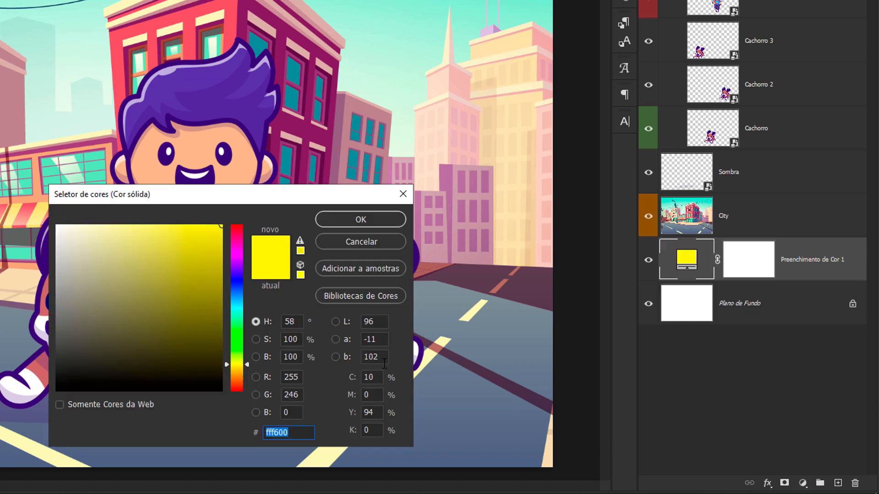
click(239, 287)
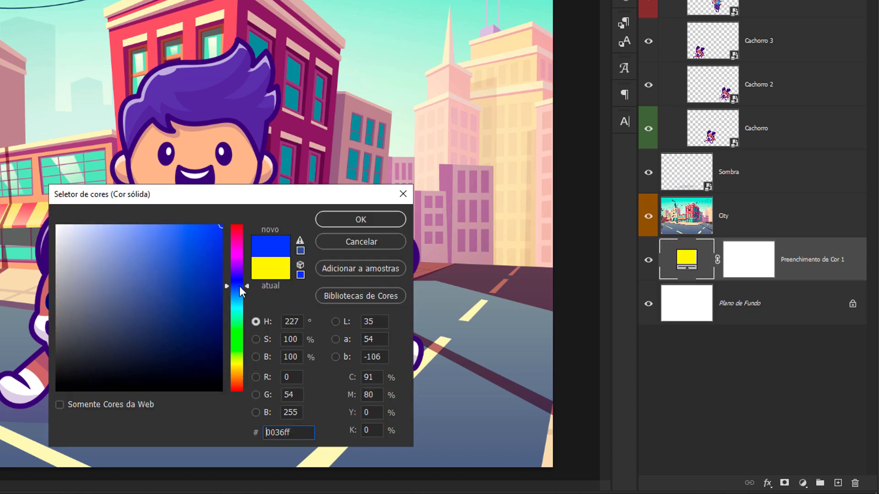
click(205, 94)
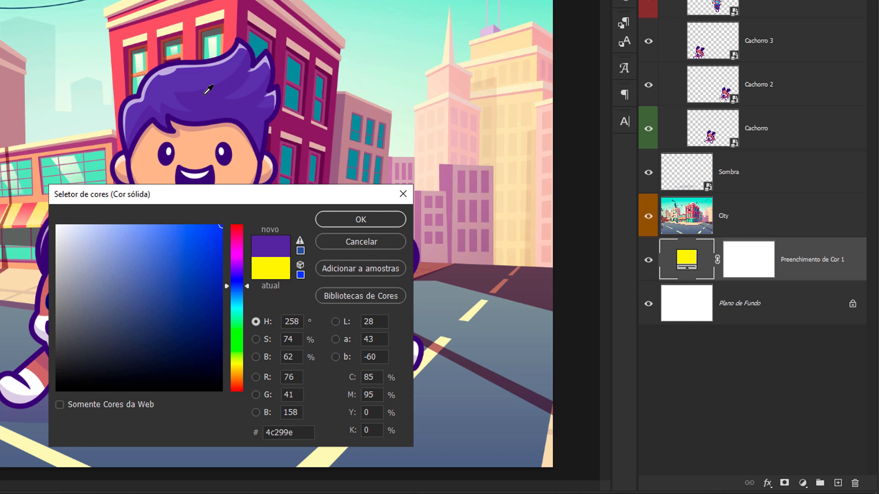
click(346, 219)
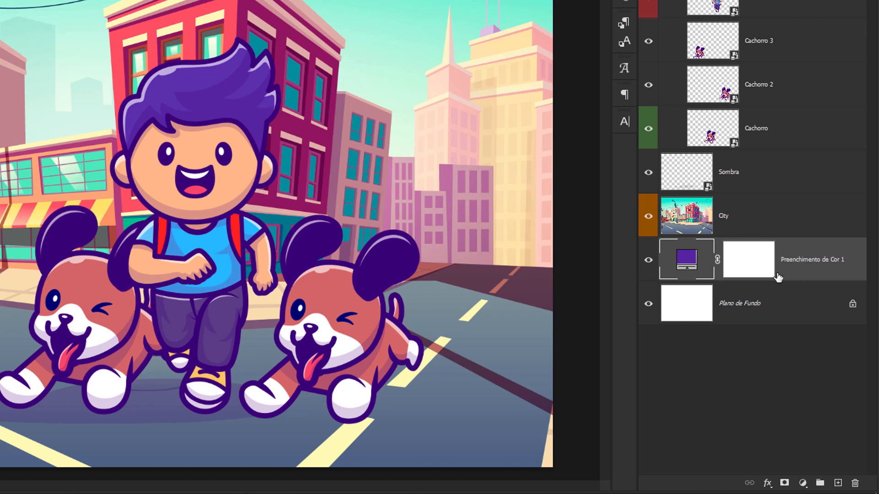
- Move the purple fill layer directly above City and toggle its visibility, leaving it hidden
drag(790, 273, 795, 206)
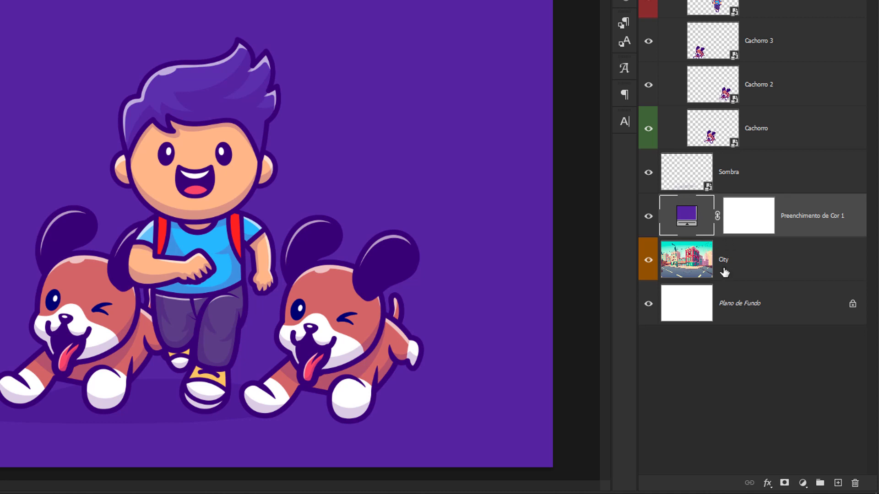
click(648, 219)
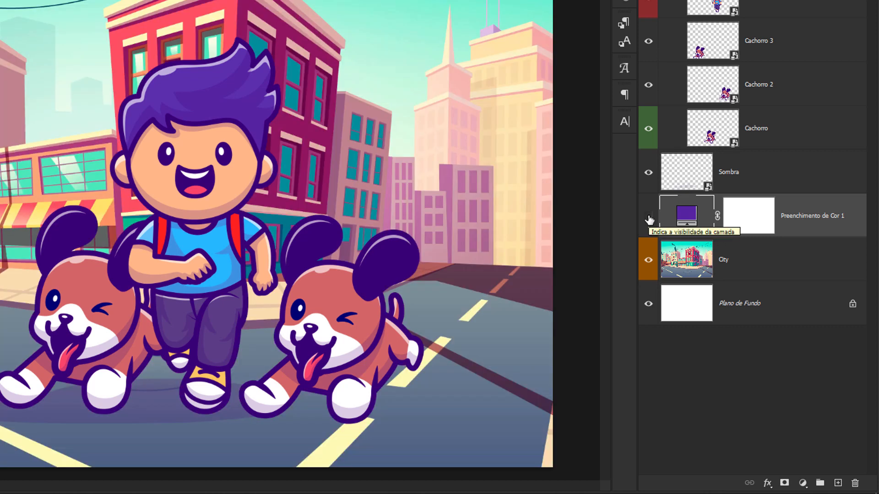
click(649, 219)
click(649, 218)
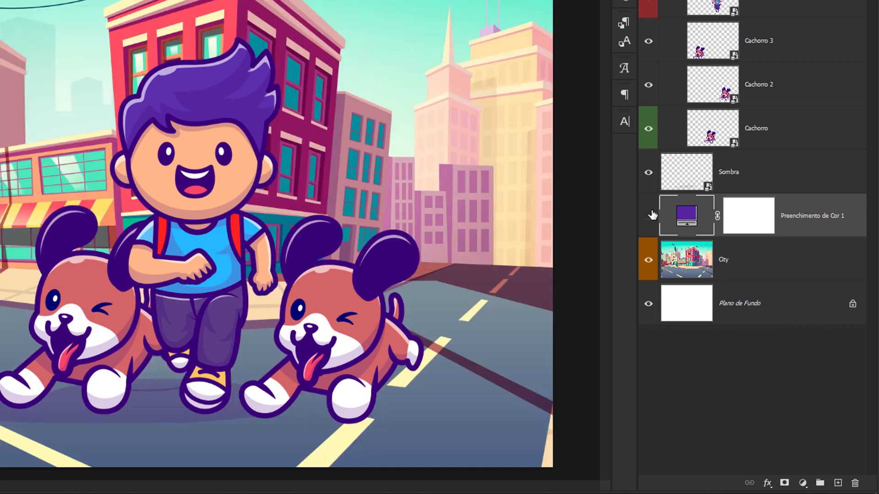
- Make the purple colour fill layer above City visible again and delete it
click(651, 216)
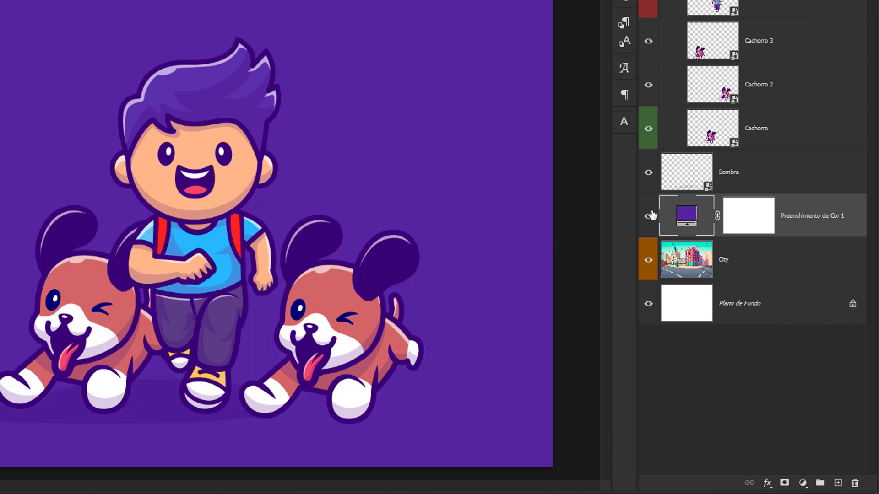
click(855, 485)
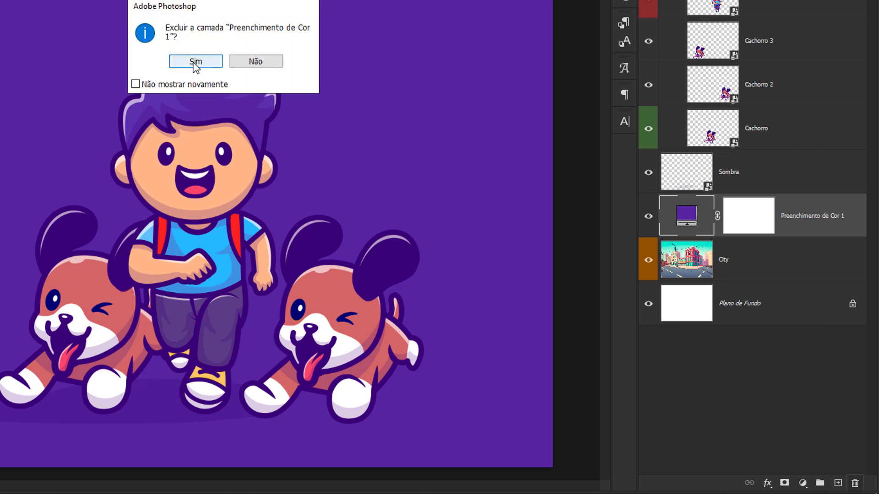
click(195, 63)
- Delete the Cachorro 2 layer from the group
click(788, 143)
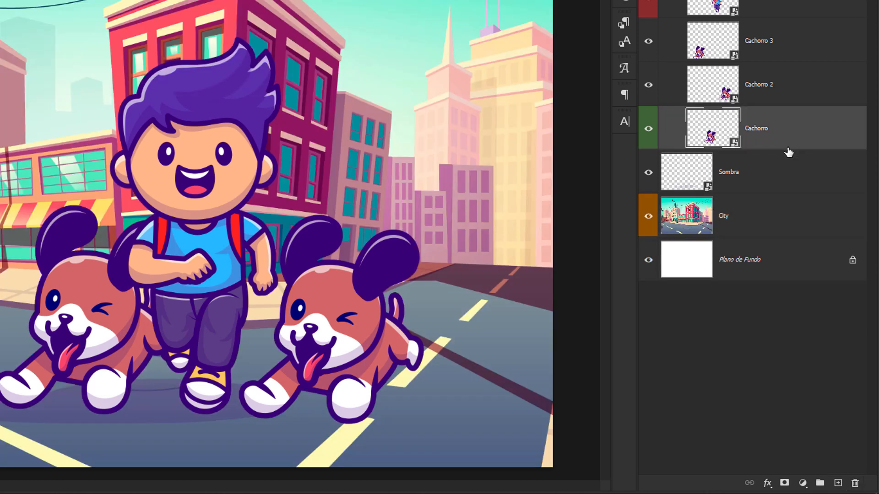
key(alt+bracketright)
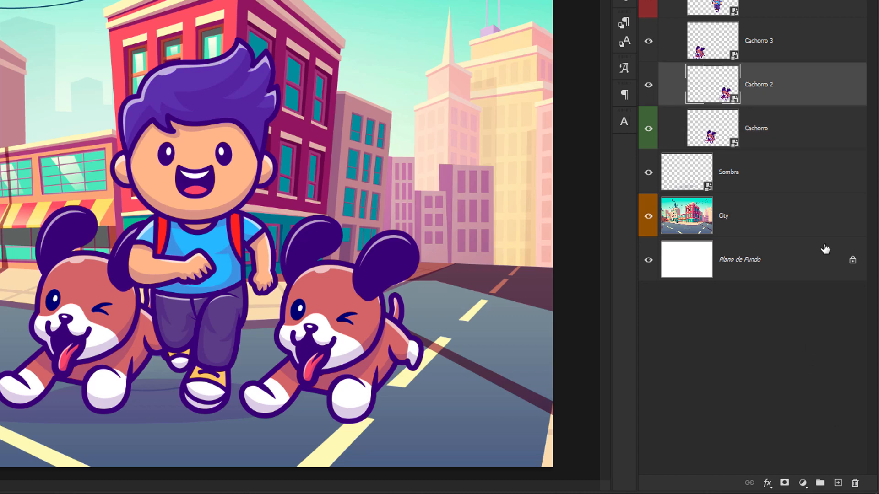
key(Delete)
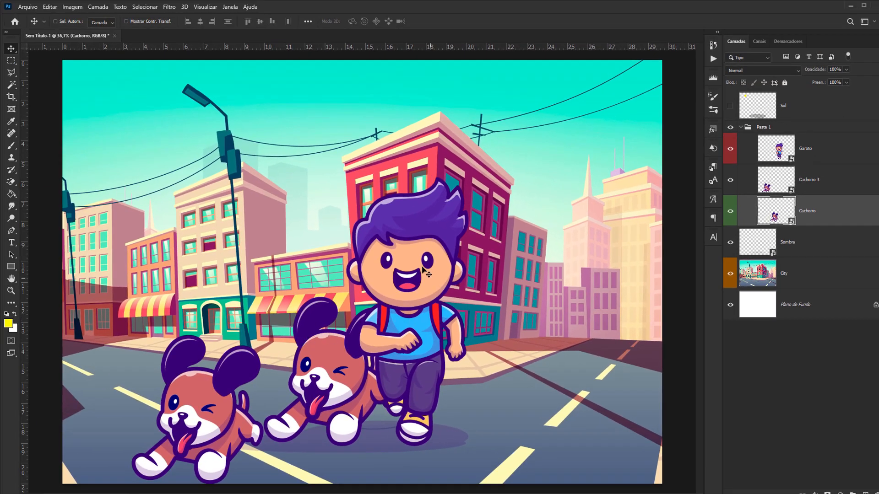
- Shrink the Cachorro dog with the transform controls and place it on the distant sidewalk in front of the striped-awning shop
drag(419, 241, 353, 216)
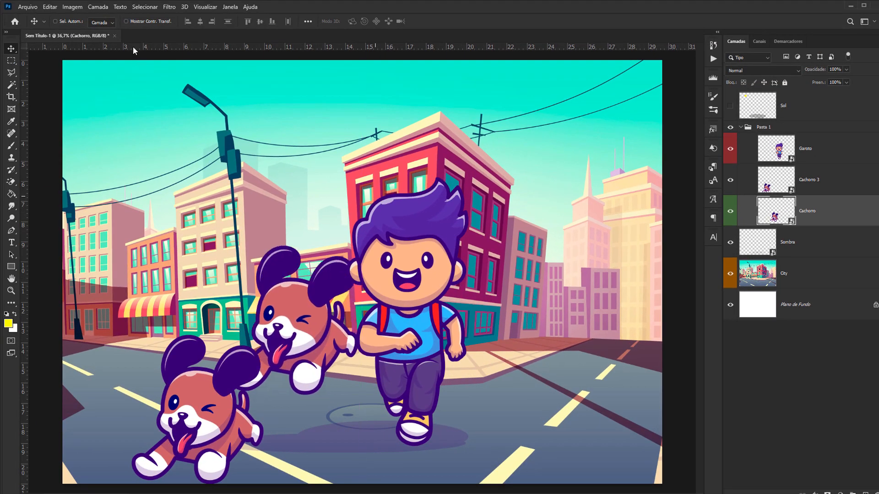
click(139, 21)
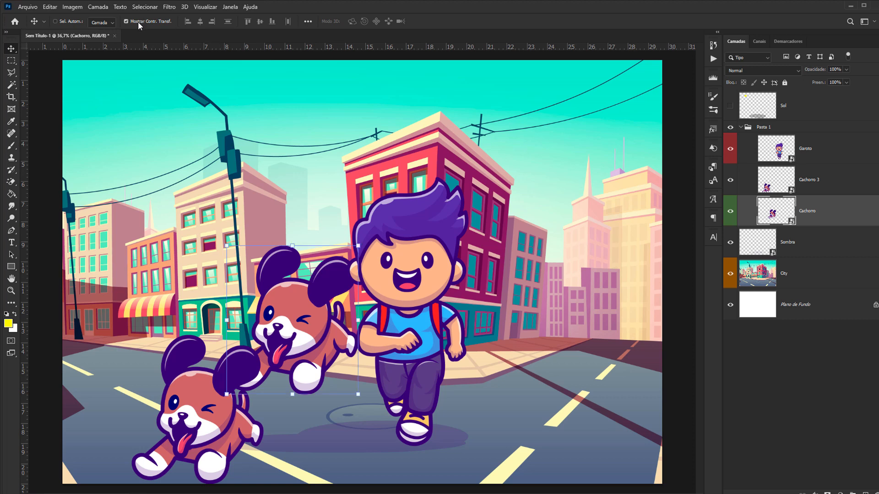
drag(363, 236, 315, 318)
drag(305, 361, 335, 368)
drag(330, 342, 317, 343)
drag(341, 313, 320, 327)
- Duplicate the Cachorro 3 layer, scale the copy to about two thirds and place it on the street to the right of the boy
click(833, 185)
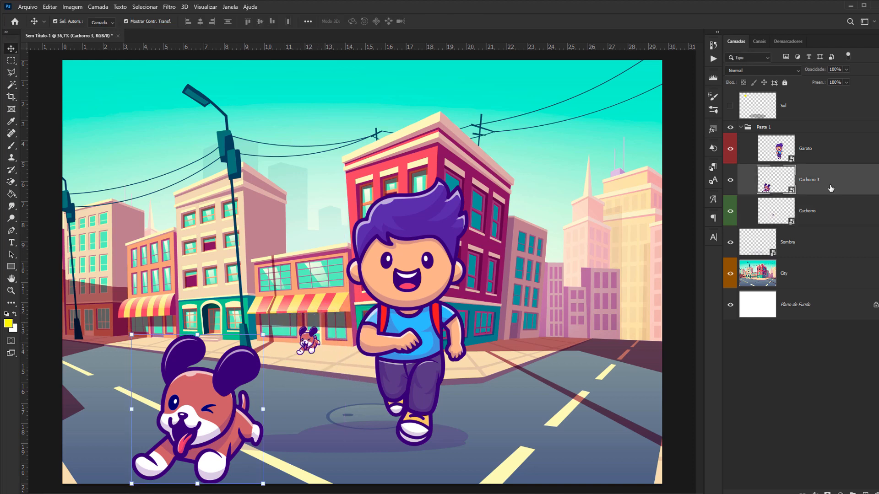
key(ctrl+j)
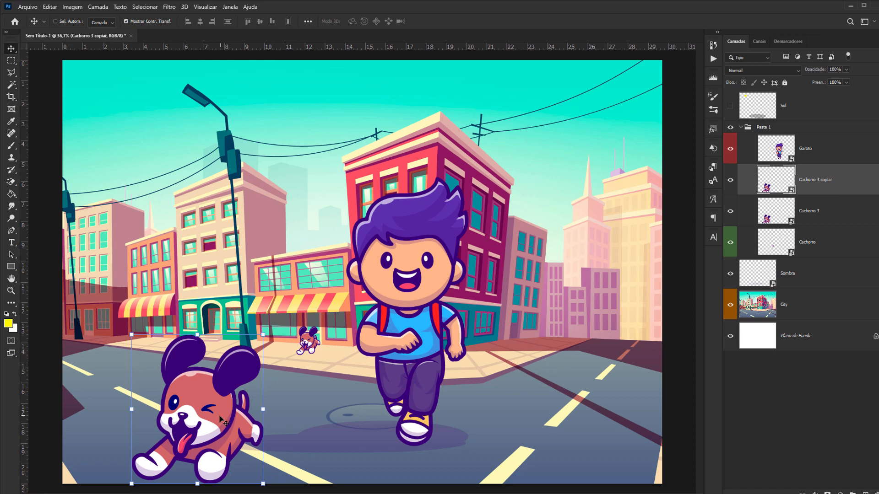
drag(221, 420, 359, 412)
drag(274, 334, 316, 387)
drag(359, 435, 510, 375)
key(Return)
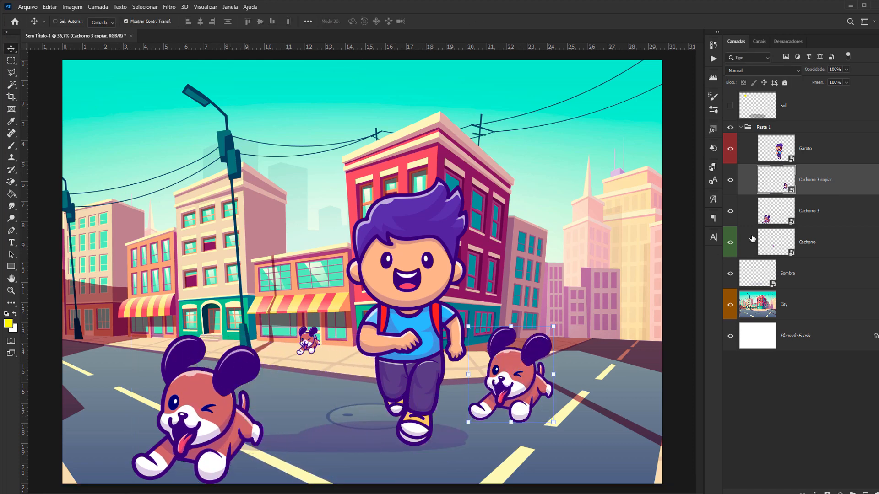
- Move the large Cachorro 3 dog right, just beside the boy's legs, and turn off the transform controls
click(822, 216)
drag(229, 402, 321, 402)
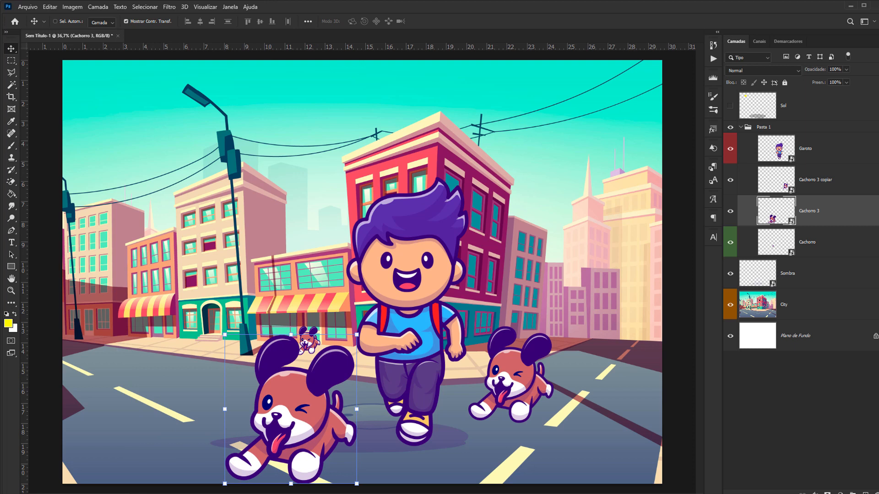
click(138, 21)
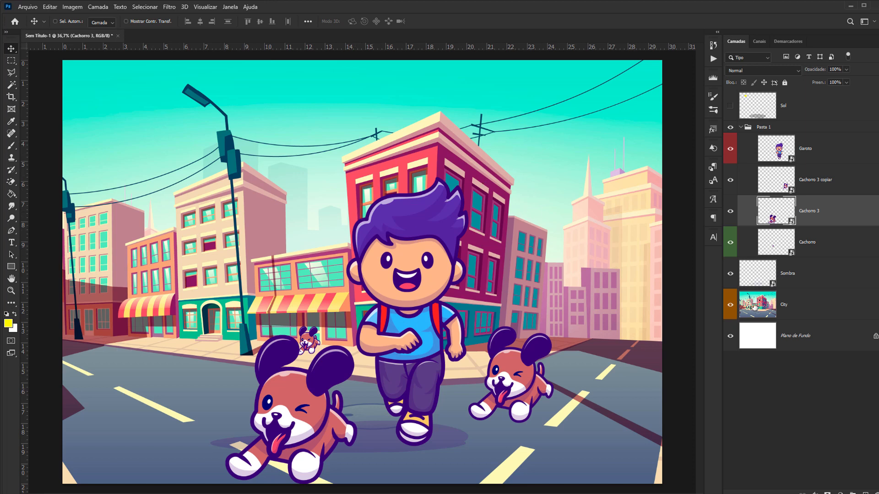
- Erase the upper-left part of the sky on the City layer using the standard Eraser tool at size 312
click(780, 305)
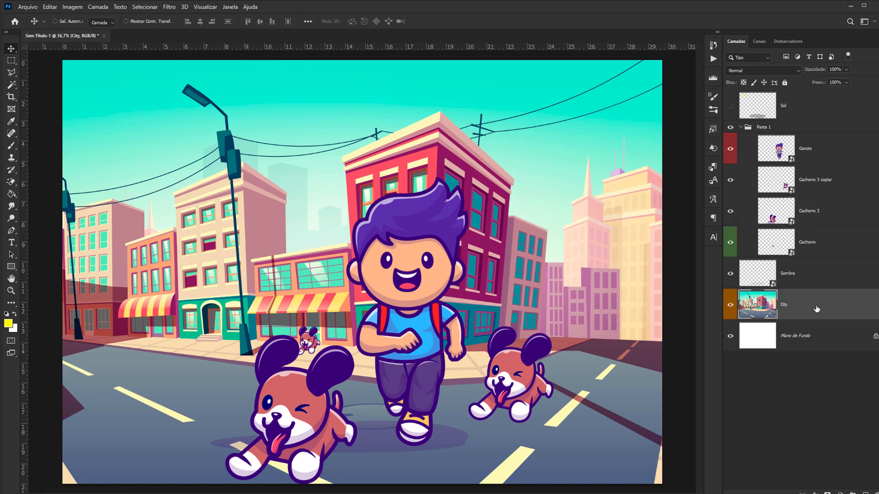
click(12, 181)
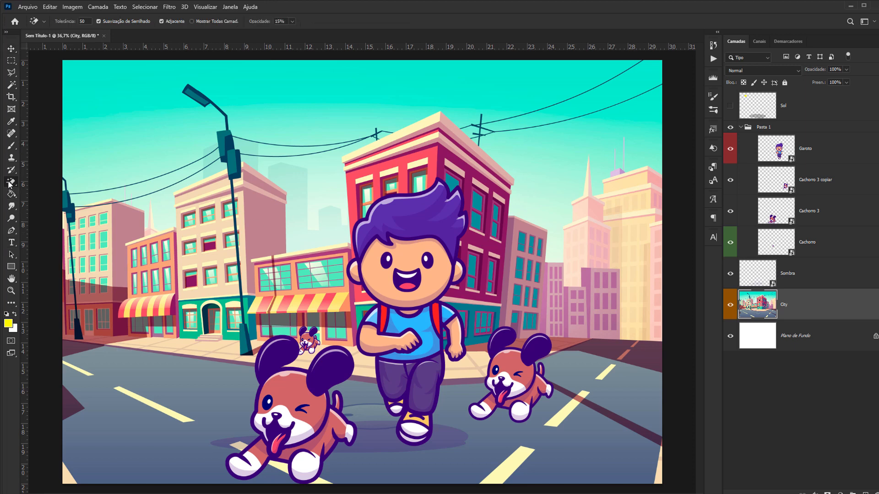
right_click(11, 182)
click(55, 201)
key(shift+e)
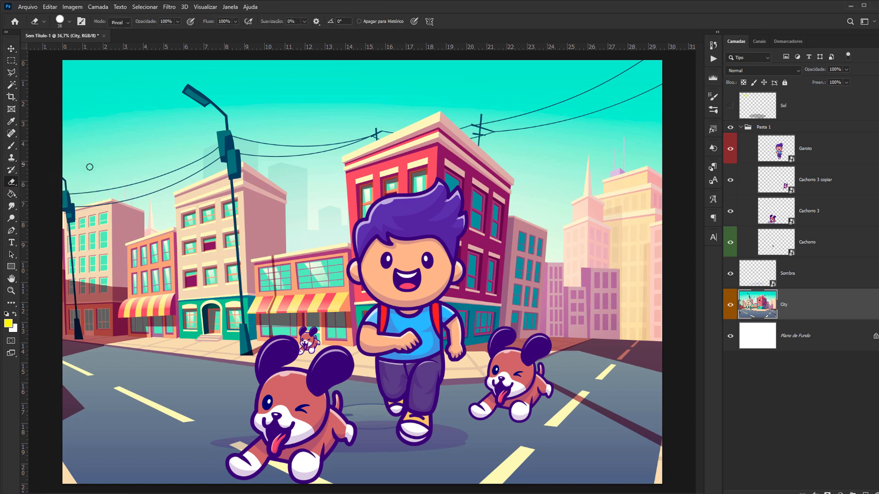
right_click(156, 158)
drag(235, 177, 247, 177)
click(159, 150)
drag(112, 140, 131, 158)
mouse_move(102, 116)
mouse_down()
mouse_move(86, 143)
mouse_move(77, 82)
mouse_move(88, 73)
mouse_move(156, 81)
mouse_move(108, 122)
mouse_move(152, 153)
mouse_move(141, 172)
mouse_move(70, 174)
mouse_move(133, 167)
mouse_move(157, 147)
mouse_move(172, 89)
mouse_move(228, 76)
mouse_move(288, 143)
mouse_move(251, 145)
mouse_move(215, 131)
mouse_move(139, 165)
mouse_move(212, 134)
mouse_move(209, 112)
mouse_move(257, 141)
mouse_up()
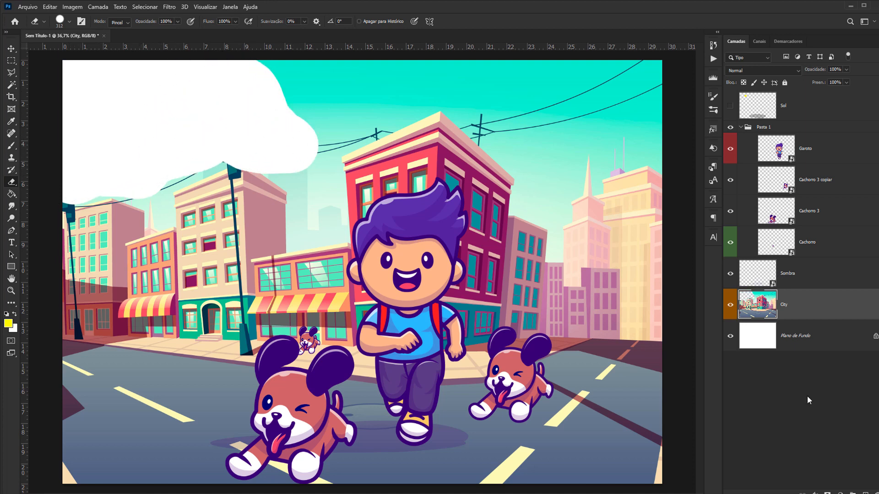
- Hide the Plano de Fundo layer and erase most of the remaining City sky down to the building rooftops
click(730, 342)
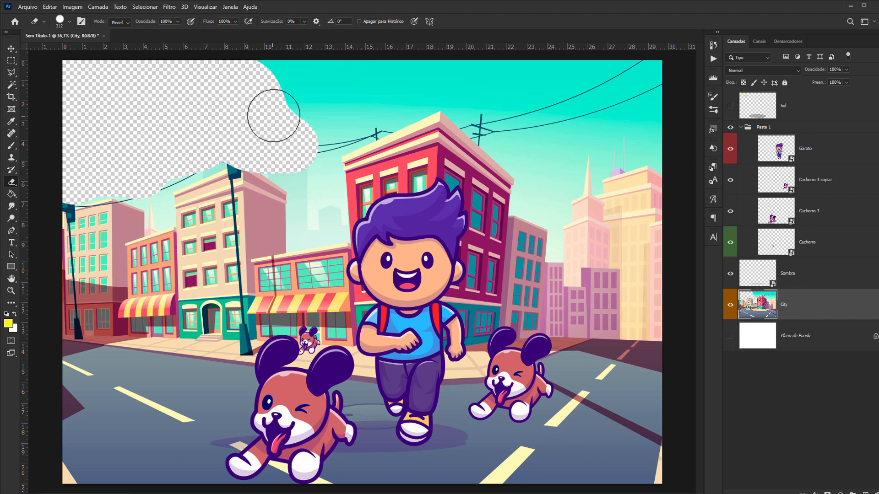
mouse_move(292, 109)
mouse_down()
mouse_move(266, 86)
mouse_move(287, 76)
mouse_move(318, 80)
mouse_move(324, 89)
mouse_move(296, 108)
mouse_move(329, 90)
mouse_move(426, 74)
mouse_move(380, 104)
mouse_move(320, 122)
mouse_move(310, 136)
mouse_move(315, 220)
mouse_move(317, 146)
mouse_move(335, 129)
mouse_move(416, 95)
mouse_move(466, 91)
mouse_move(521, 127)
mouse_move(532, 145)
mouse_move(484, 121)
mouse_move(461, 87)
mouse_move(528, 76)
mouse_move(643, 94)
mouse_move(651, 122)
mouse_move(563, 151)
mouse_move(546, 183)
mouse_move(500, 134)
mouse_move(661, 78)
mouse_move(661, 68)
mouse_move(615, 79)
mouse_move(521, 70)
mouse_move(166, 161)
mouse_move(148, 183)
mouse_move(130, 179)
mouse_move(121, 152)
mouse_up()
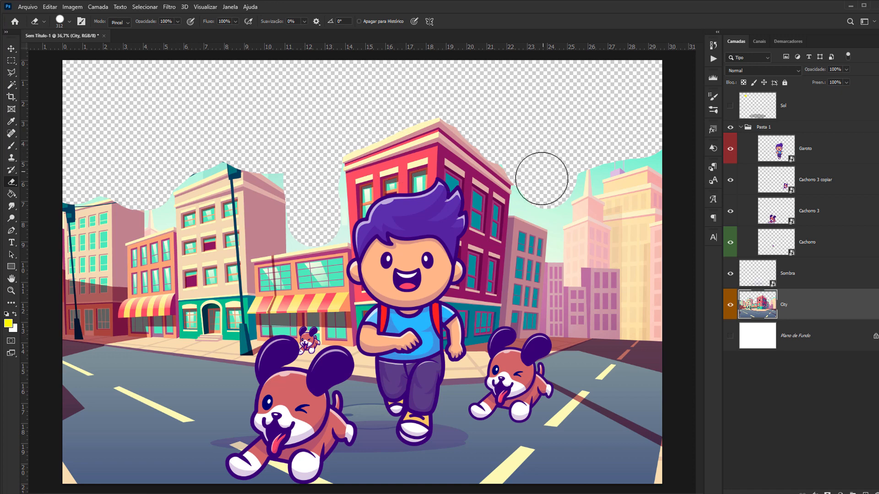
drag(541, 178, 545, 186)
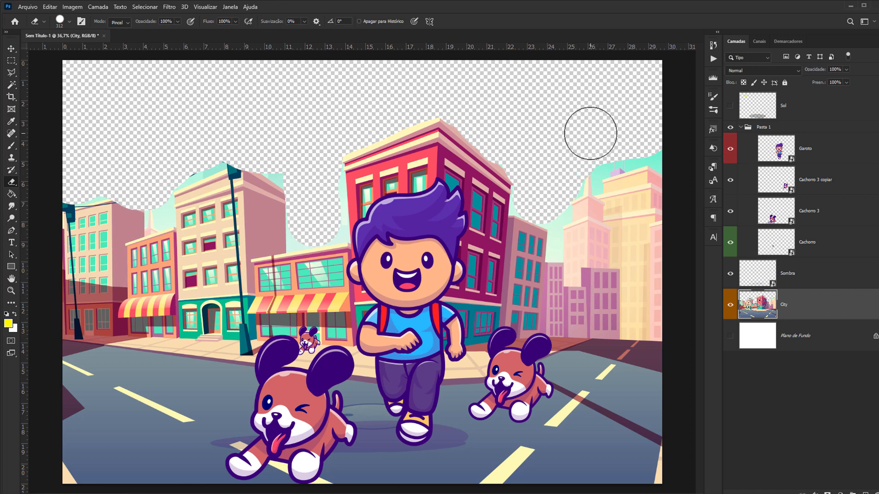